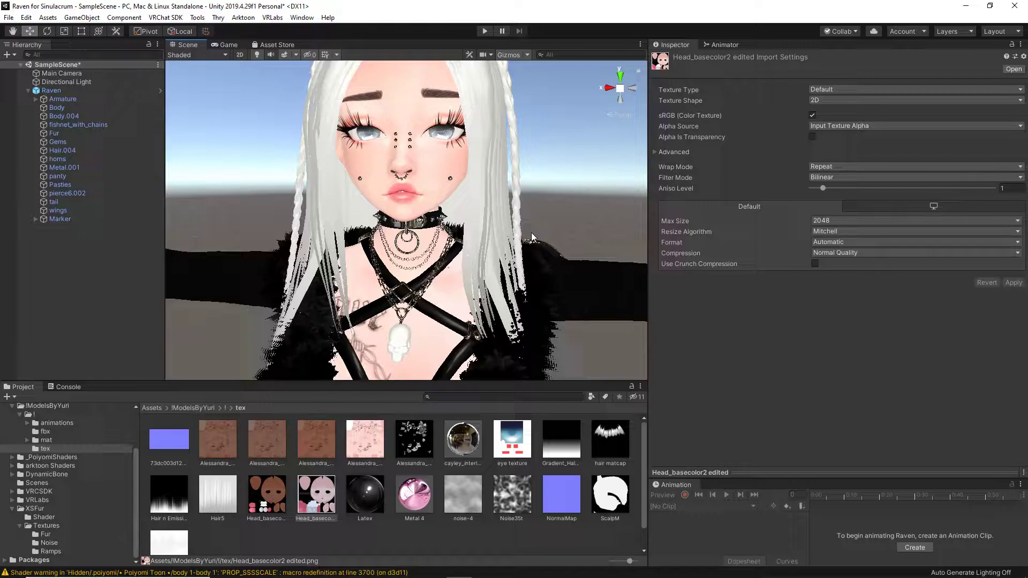
pyautogui.scroll(-5, 553, 224)
pyautogui.scroll(8, 477, 253)
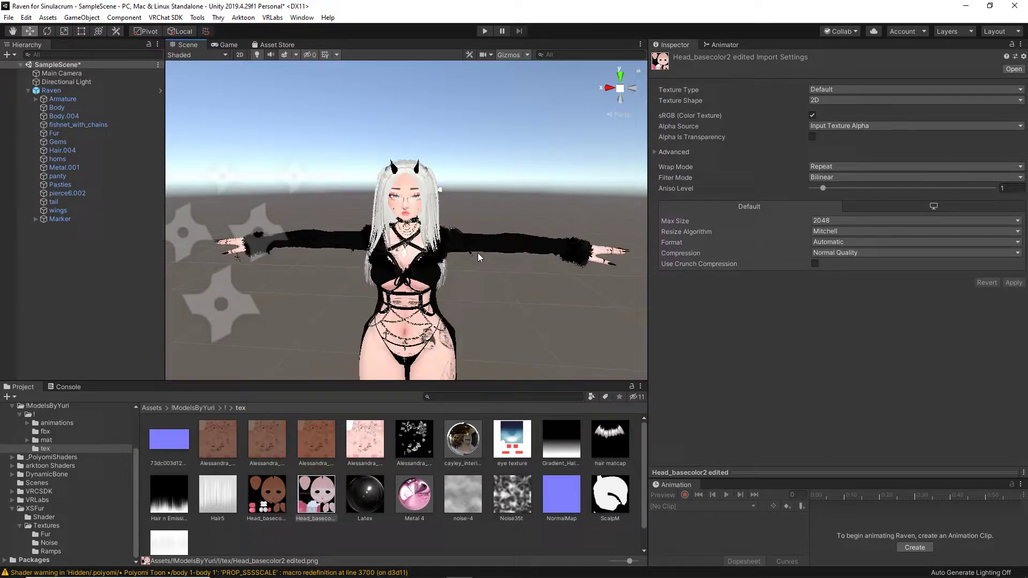
pyautogui.keyDown('alt'); pyautogui.moveTo(473, 303); pyautogui.dragTo(509, 239); pyautogui.keyUp('alt')
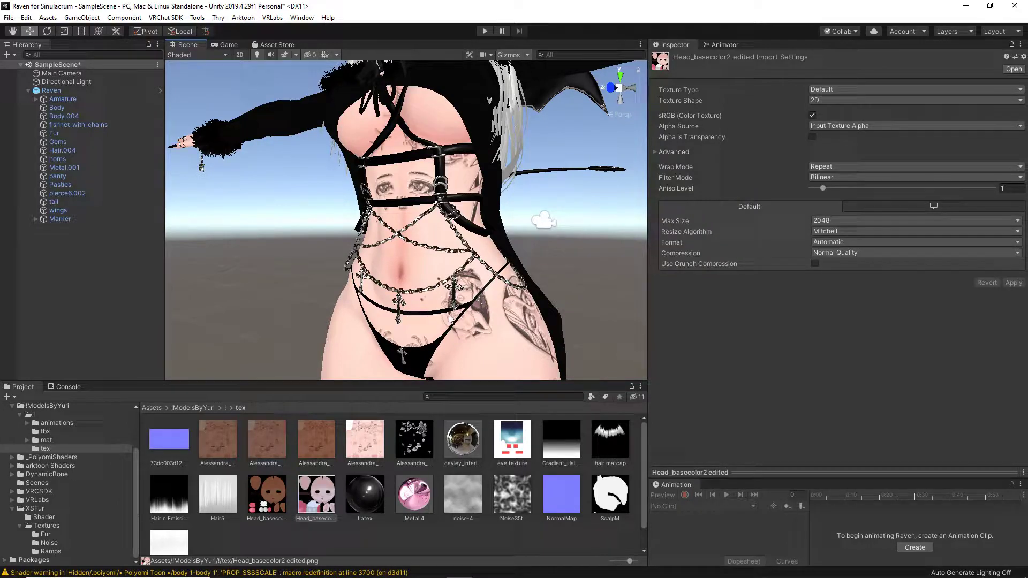
pyautogui.click(373, 436)
# Preview the body BaseColor and Emissive textures in Photos, then return to the recoloured image in GIMP
pyautogui.doubleClick(373, 432)
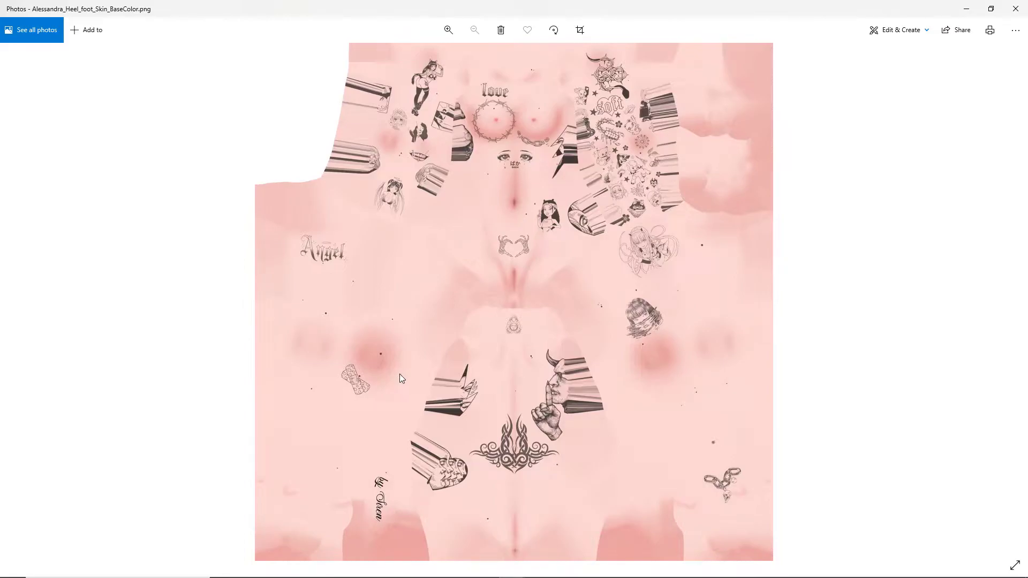
pyautogui.click(1015, 9)
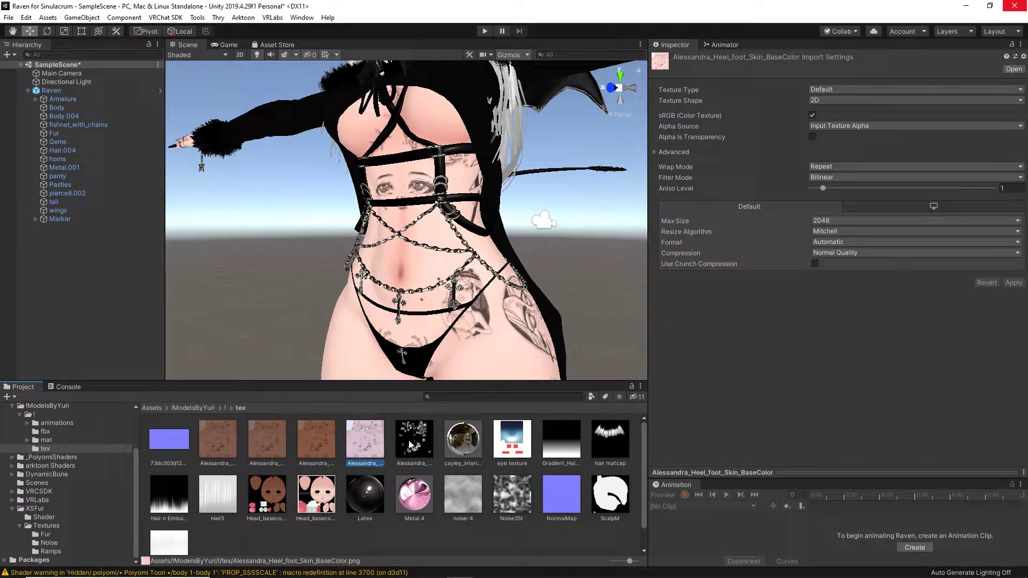
pyautogui.doubleClick(411, 442)
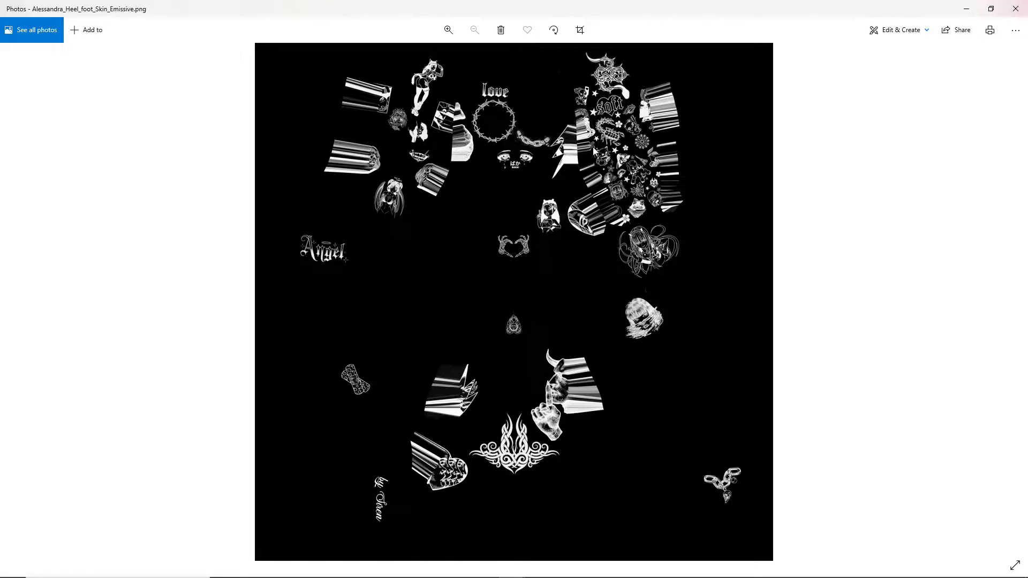
pyautogui.click(1015, 8)
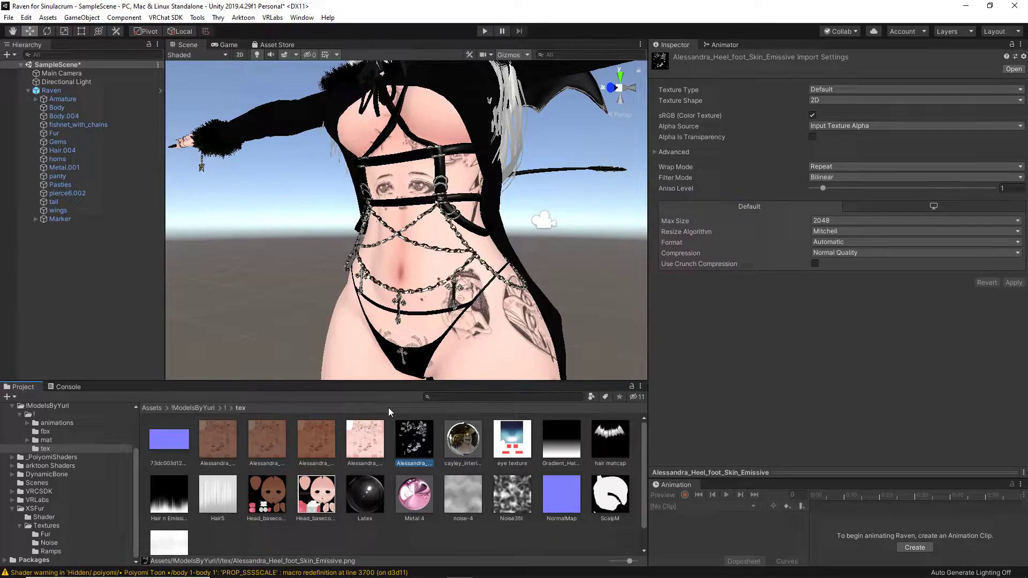
pyautogui.click(484, 569)
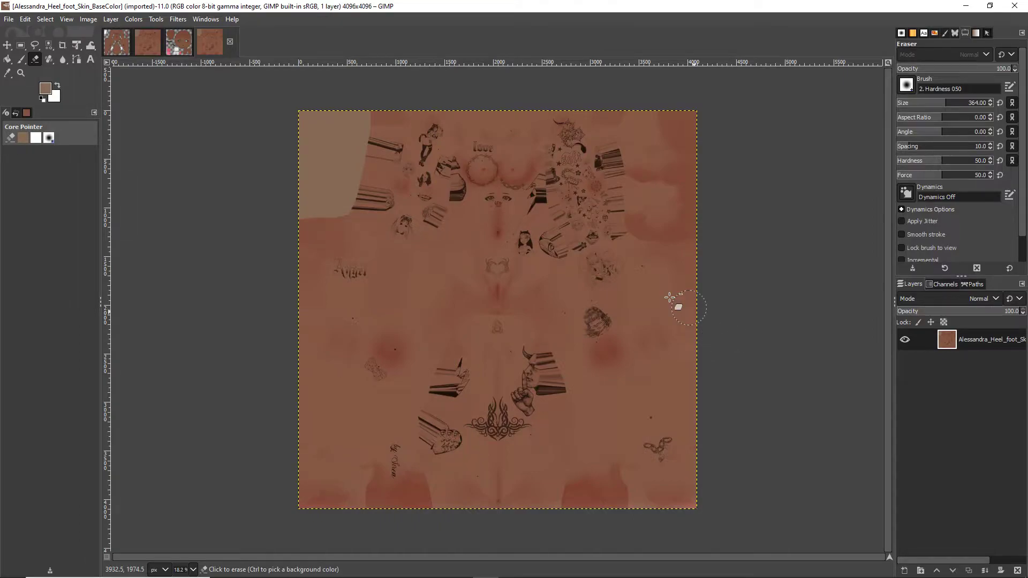
# Open Tutorial skin.png through GIMP's File > Open dialog
pyautogui.click(8, 19)
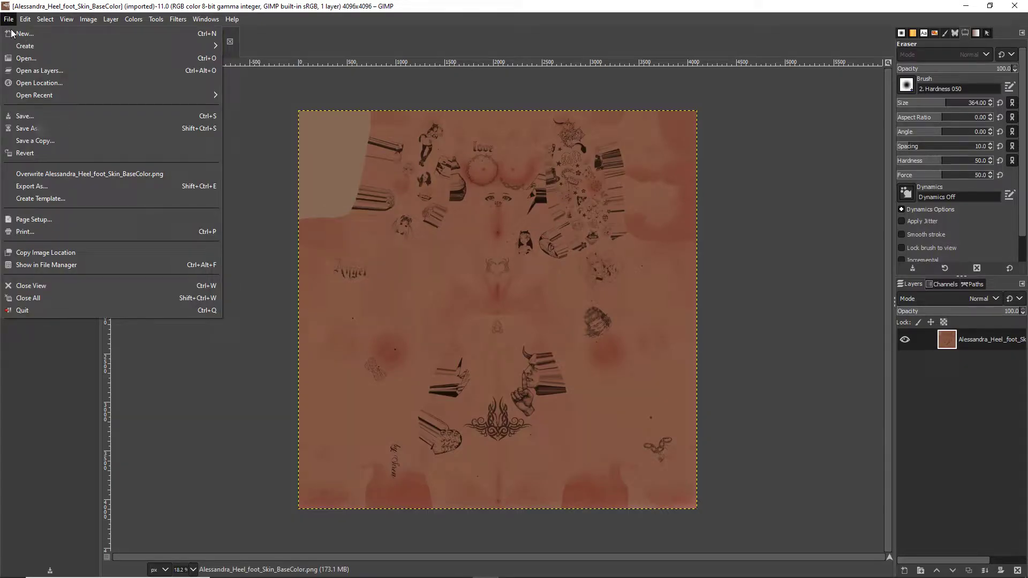
pyautogui.click(30, 59)
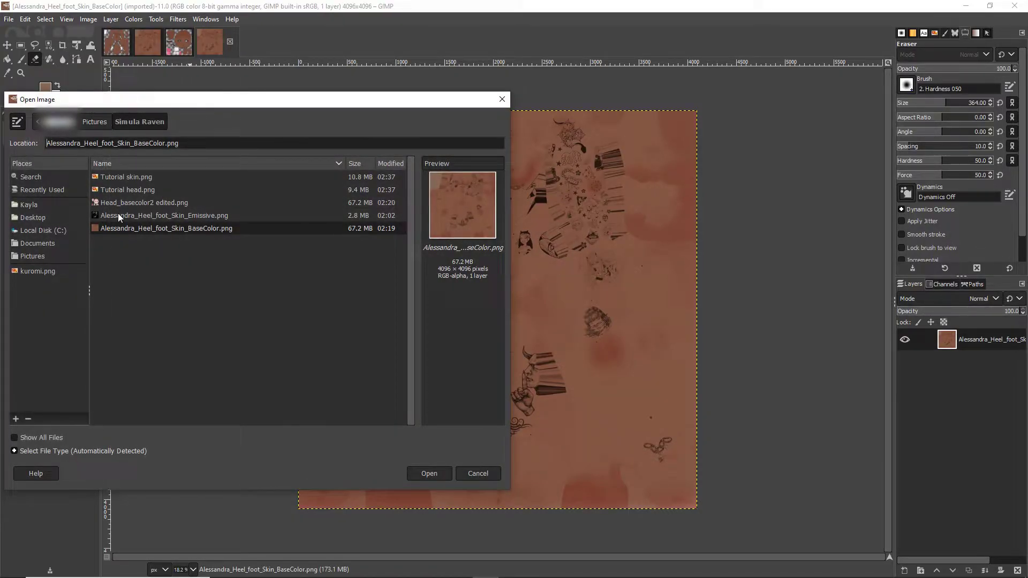
pyautogui.doubleClick(124, 177)
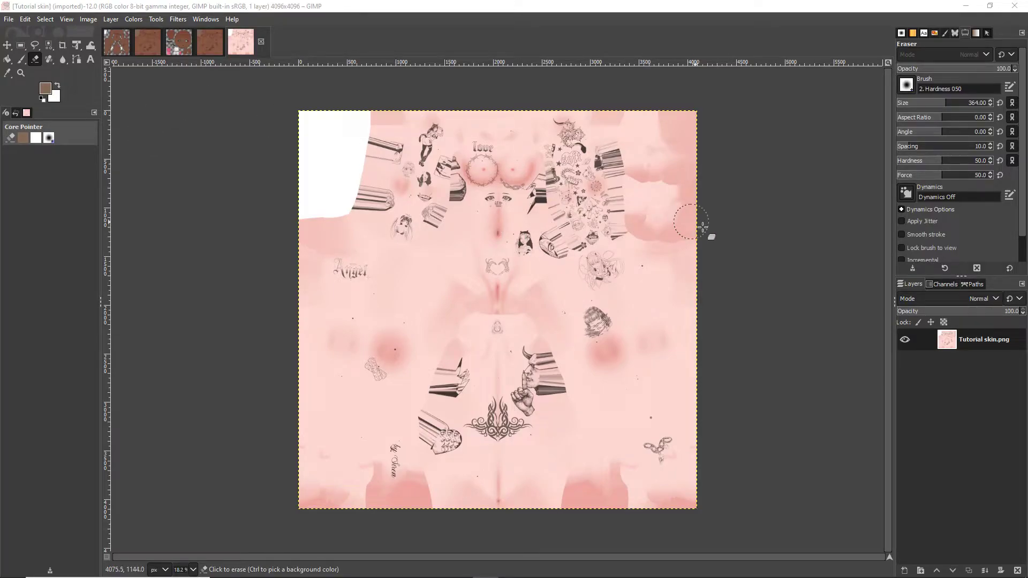
# Create a transparent layer named Layer in Multiply mode above Tutorial skin.png
pyautogui.rightClick(951, 373)
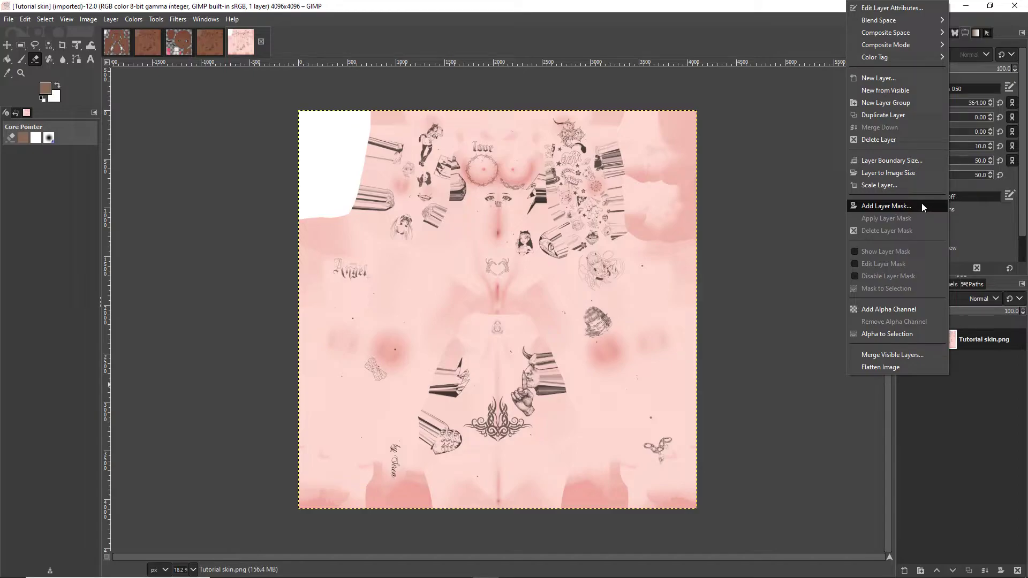
pyautogui.click(874, 79)
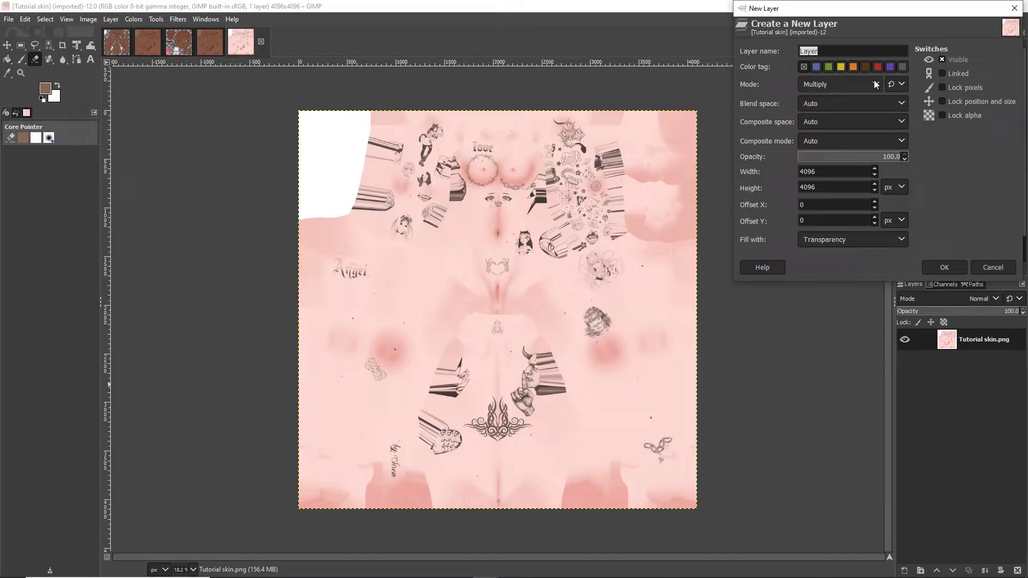
pyautogui.click(874, 81)
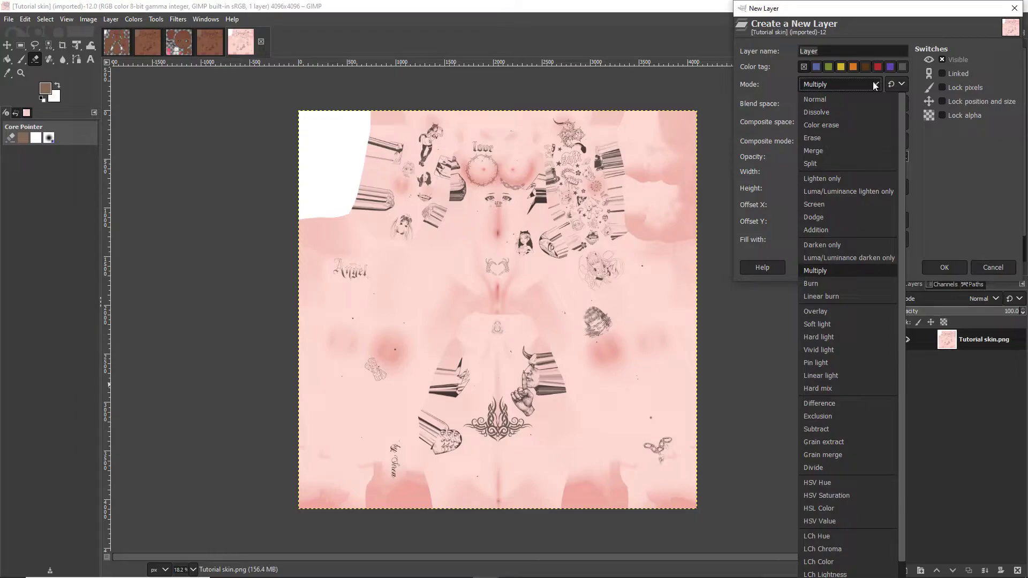
pyautogui.click(822, 271)
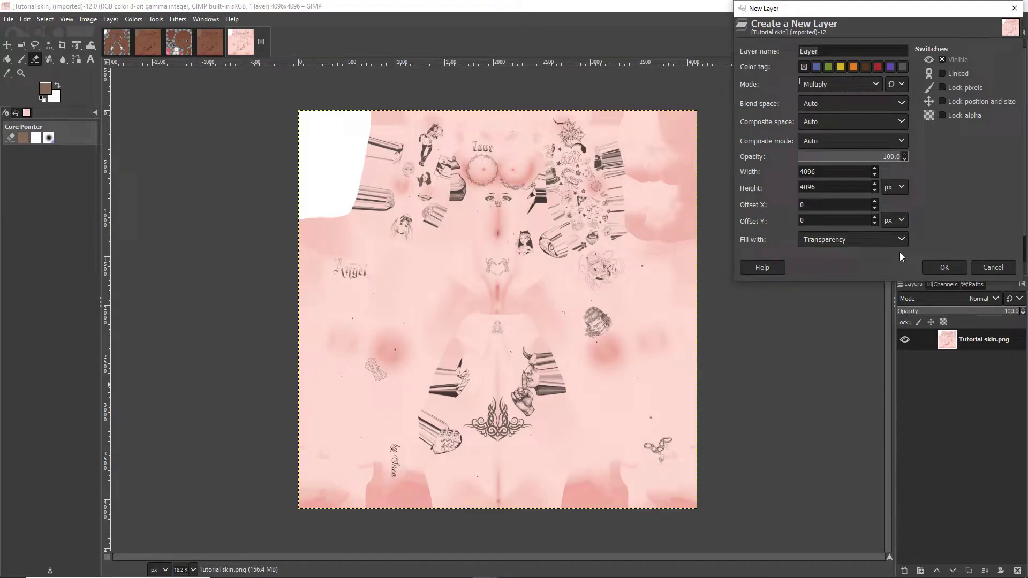
pyautogui.click(932, 268)
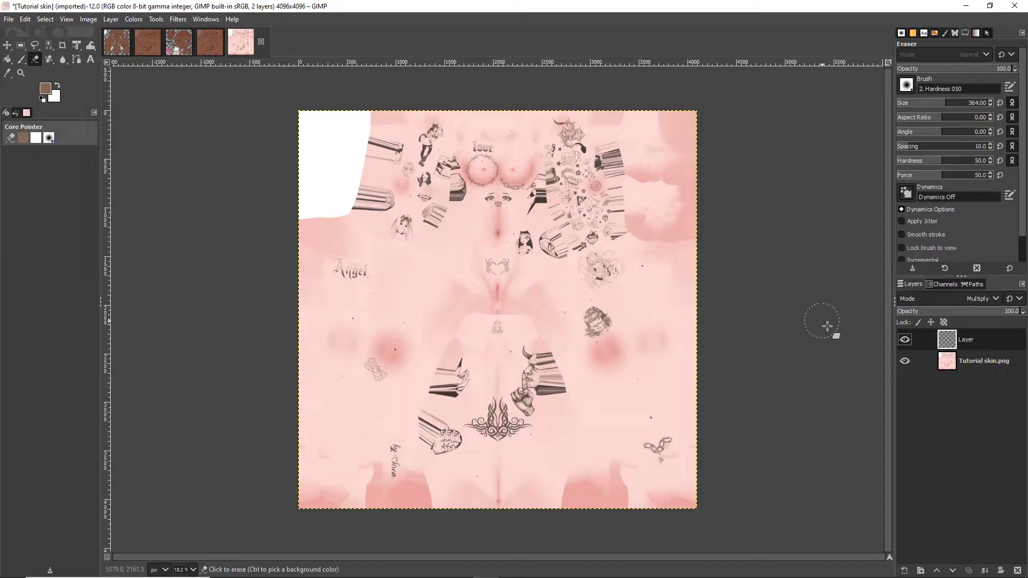
# Paint the whole Multiply layer brown 8b6c57 with a size-1314 paintbrush
pyautogui.click(22, 60)
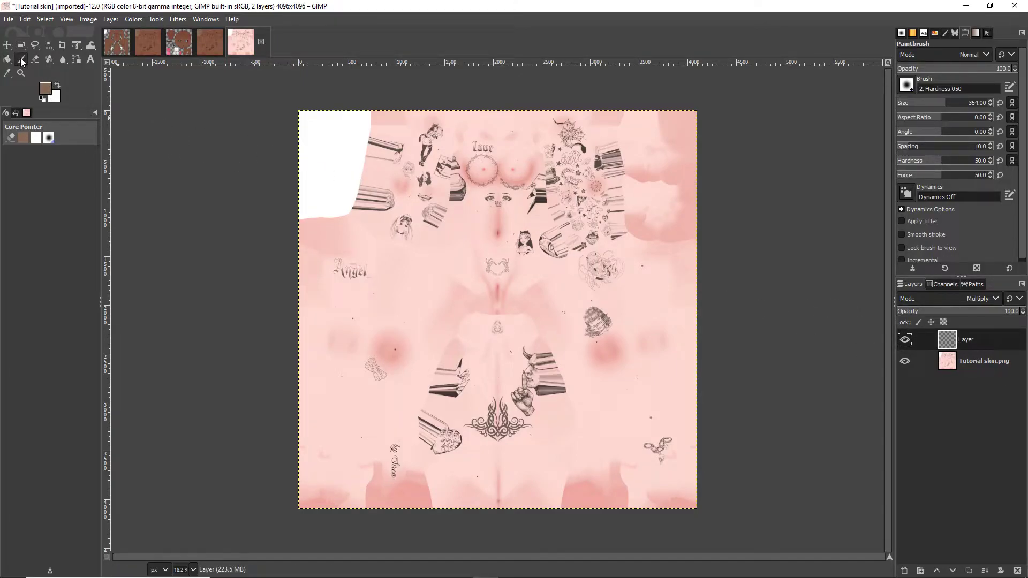
pyautogui.click(48, 91)
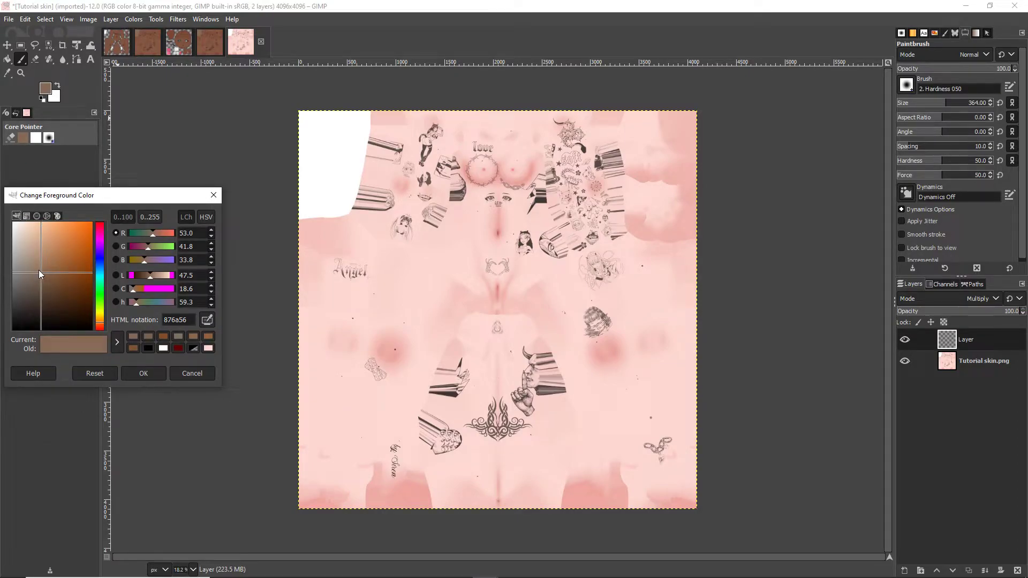
pyautogui.moveTo(39, 270); pyautogui.dragTo(43, 271)
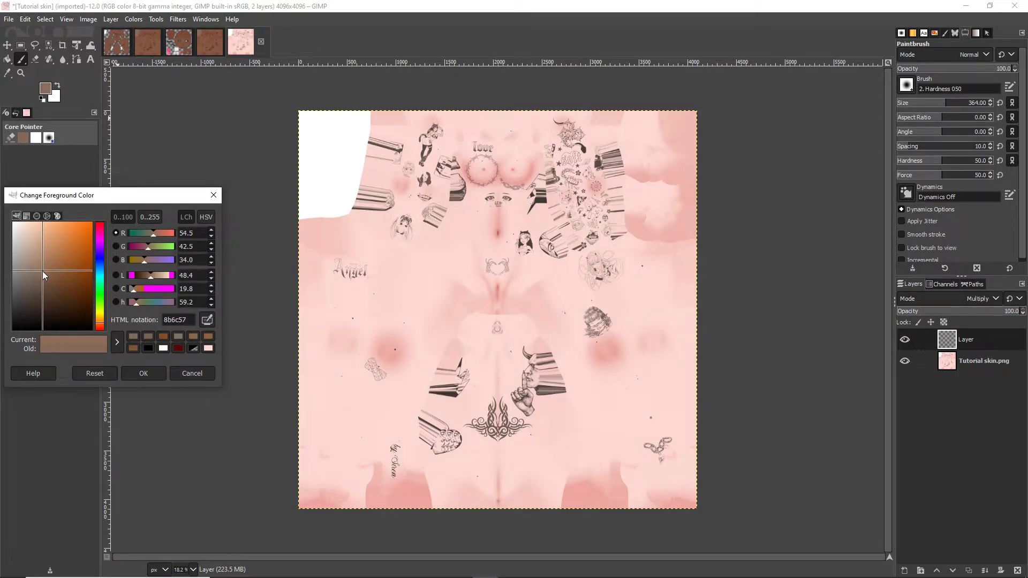
pyautogui.click(149, 375)
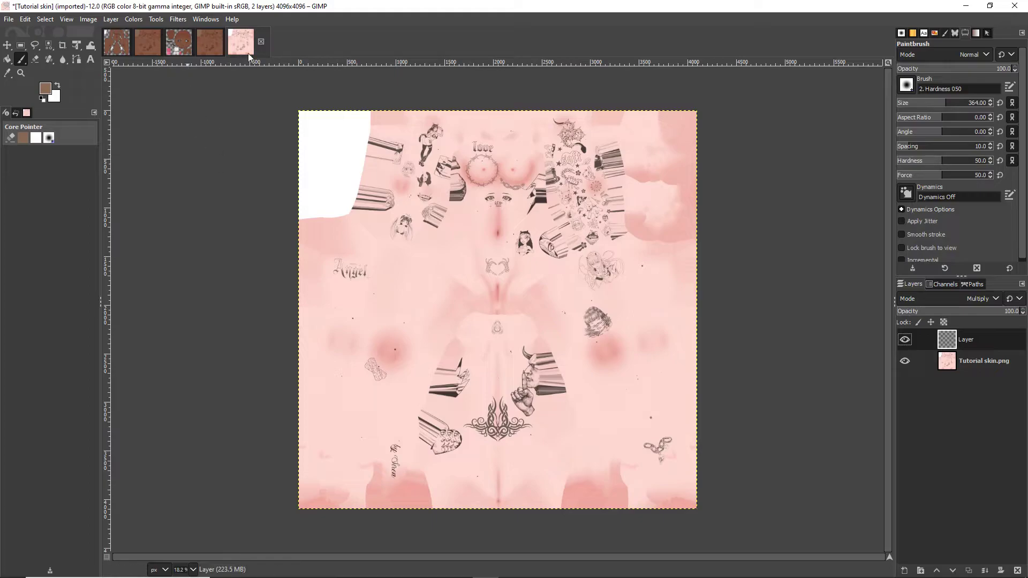
pyautogui.moveTo(943, 103); pyautogui.dragTo(987, 103)
pyautogui.click(335, 134)
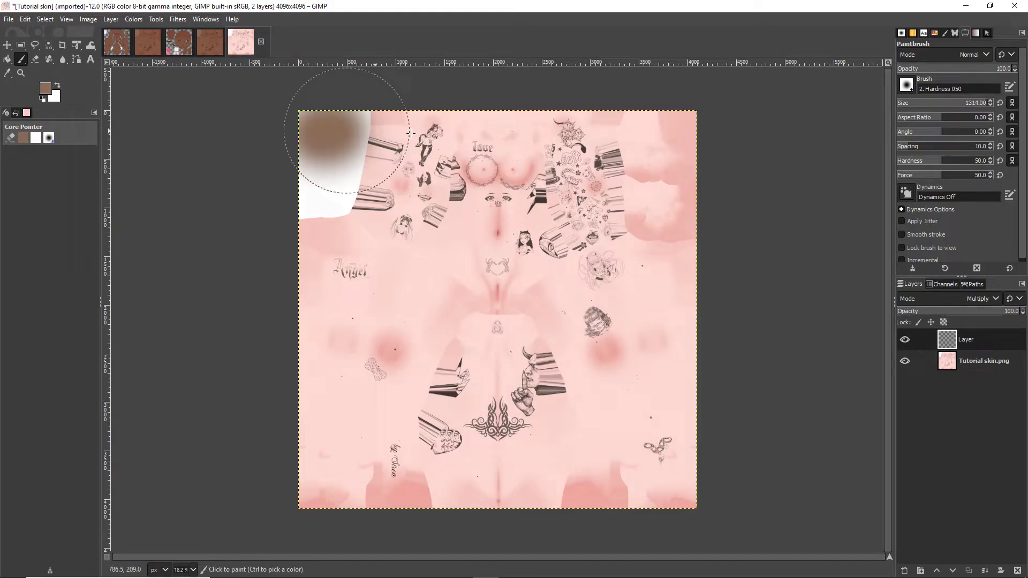
pyautogui.moveTo(410, 133)
pyautogui.mouseDown()
pyautogui.moveTo(675, 134)
pyautogui.moveTo(660, 142)
pyautogui.moveTo(305, 130)
pyautogui.moveTo(229, 150)
pyautogui.moveTo(699, 192)
pyautogui.moveTo(661, 209)
pyautogui.moveTo(284, 212)
pyautogui.moveTo(323, 227)
pyautogui.moveTo(717, 247)
pyautogui.moveTo(687, 266)
pyautogui.moveTo(296, 277)
pyautogui.moveTo(249, 301)
pyautogui.moveTo(645, 302)
pyautogui.moveTo(760, 322)
pyautogui.moveTo(193, 335)
pyautogui.moveTo(244, 363)
pyautogui.moveTo(736, 382)
pyautogui.moveTo(638, 414)
pyautogui.moveTo(168, 418)
pyautogui.moveTo(499, 444)
pyautogui.moveTo(756, 436)
pyautogui.moveTo(713, 457)
pyautogui.moveTo(298, 474)
pyautogui.moveTo(743, 479)
pyautogui.moveTo(318, 497)
pyautogui.mouseUp()
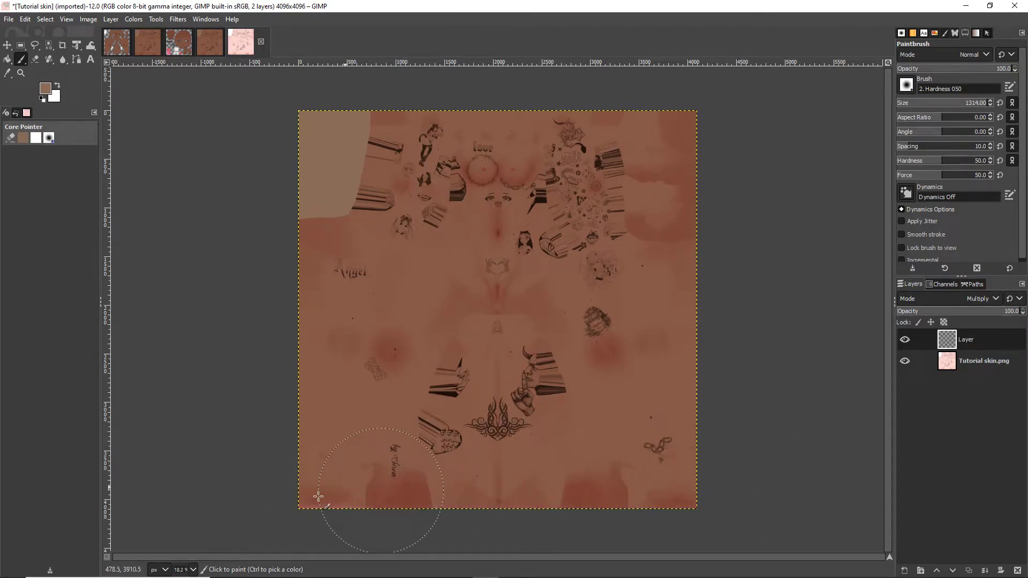
pyautogui.keyDown('ctrl'); pyautogui.scroll(5, 556, 396); pyautogui.keyUp('ctrl')
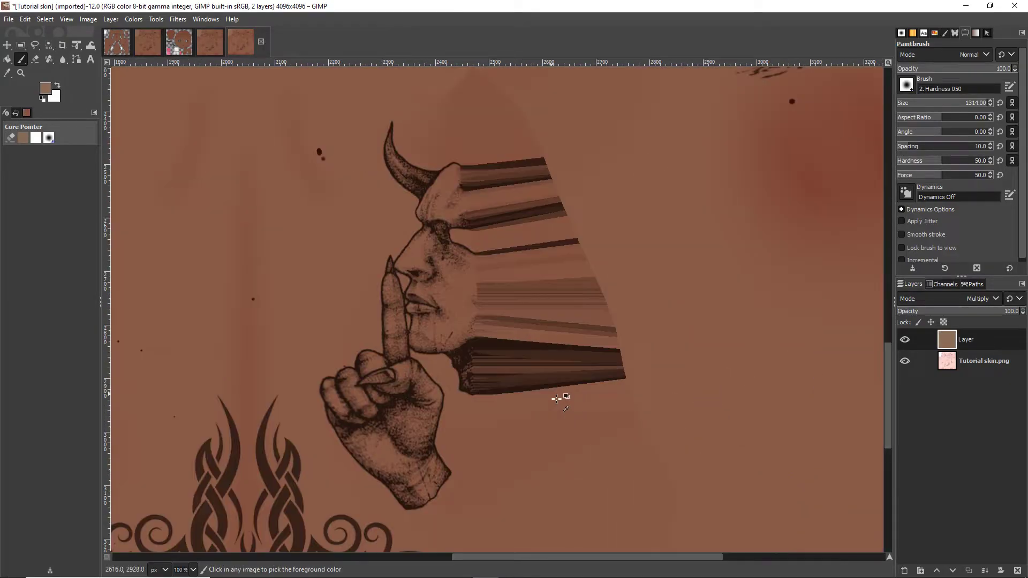
pyautogui.keyDown('ctrl'); pyautogui.scroll(-4, 551, 267); pyautogui.keyUp('ctrl')
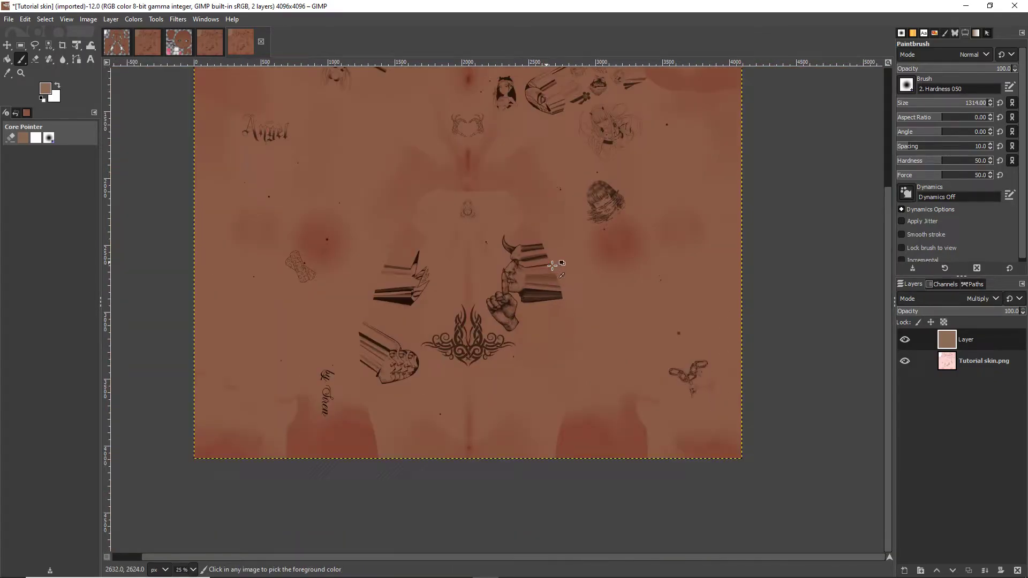
pyautogui.keyDown('ctrl'); pyautogui.scroll(-1, 542, 205); pyautogui.keyUp('ctrl')
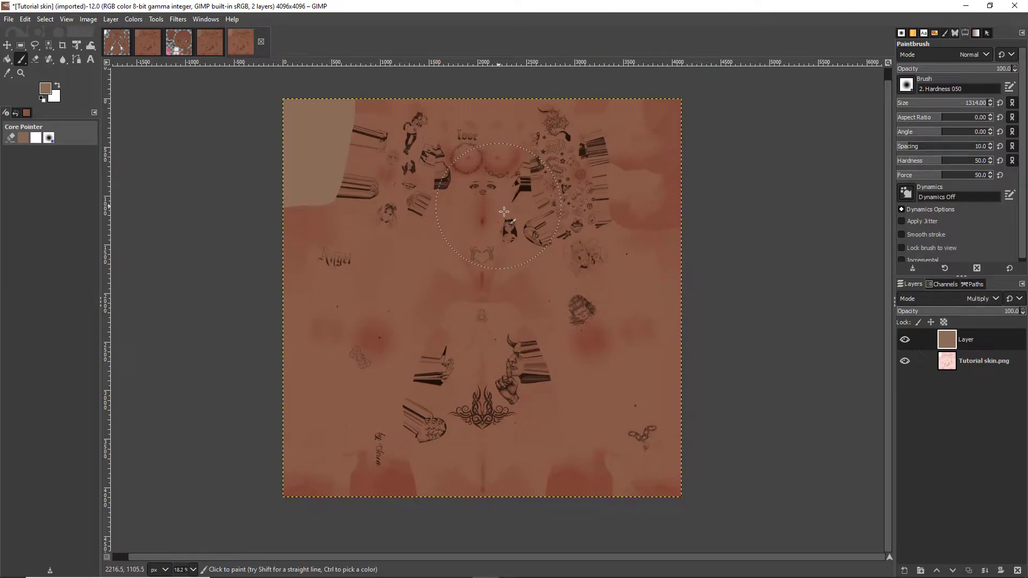
# Undo the brown paint, repaint the layer in 6f4120, and keep opacity at 100
pyautogui.press('ctrl')
pyautogui.hotkey('ctrl', 'z')
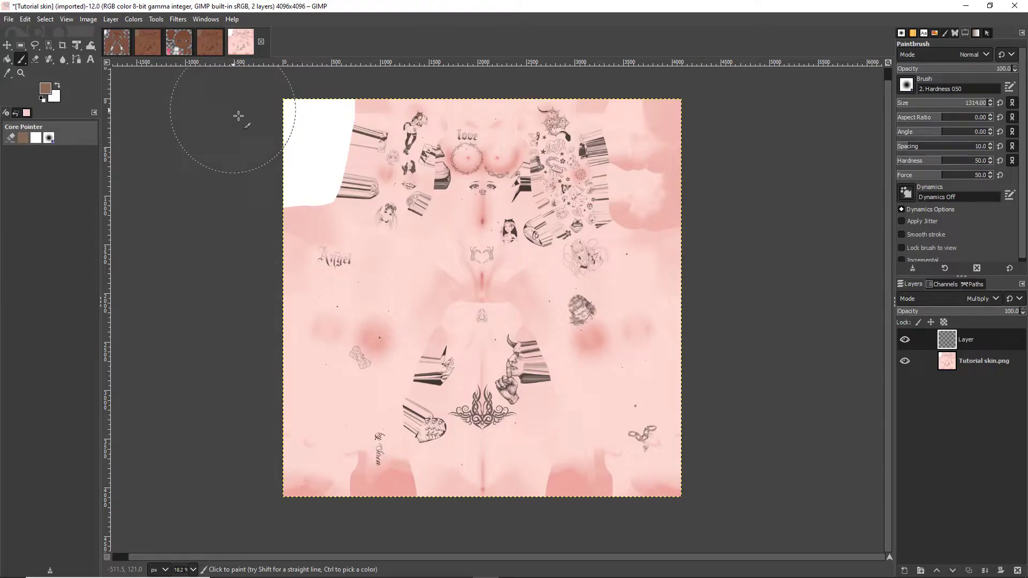
pyautogui.click(45, 88)
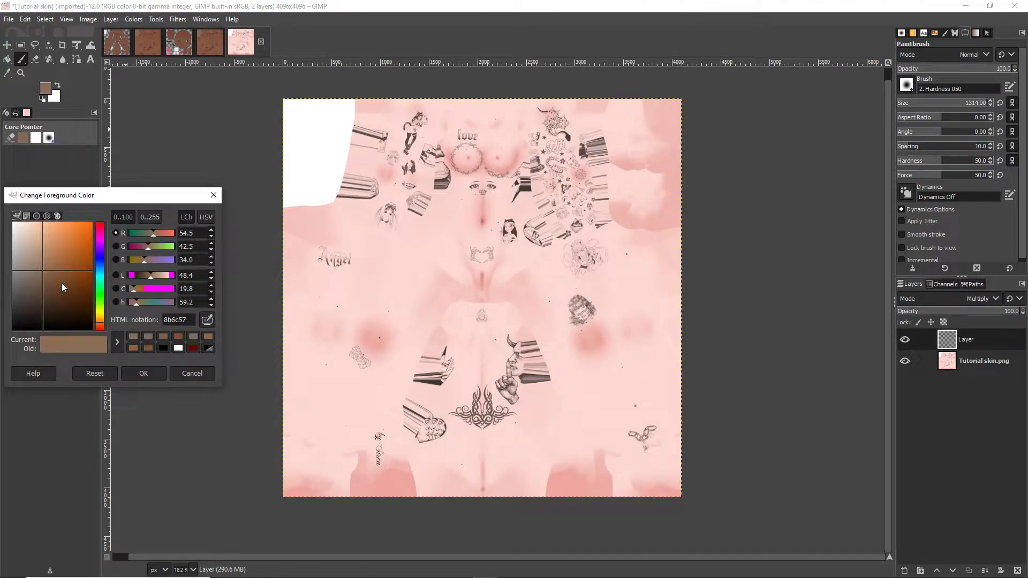
pyautogui.moveTo(66, 284); pyautogui.dragTo(69, 282)
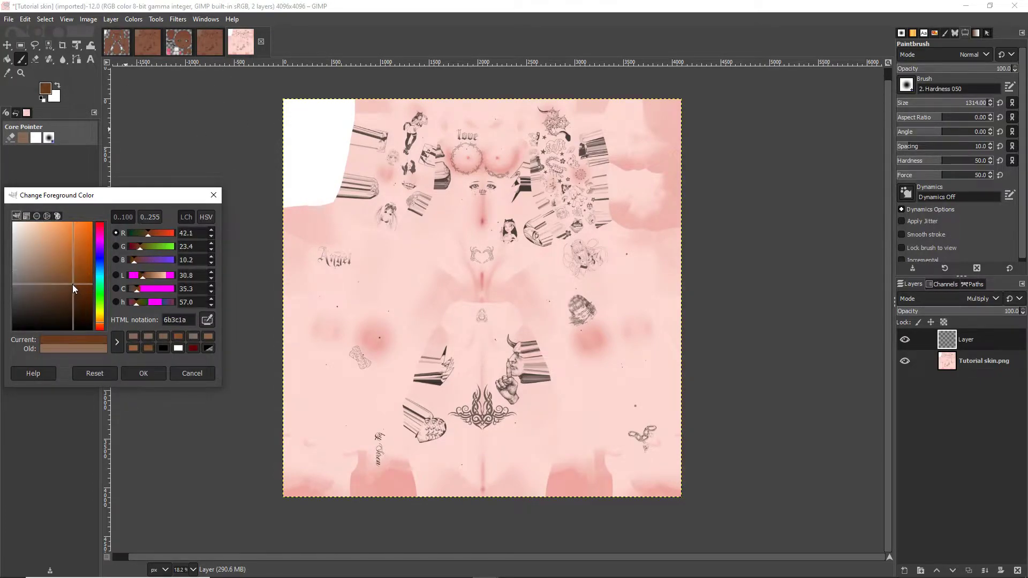
pyautogui.click(143, 374)
pyautogui.moveTo(311, 128)
pyautogui.mouseDown()
pyautogui.moveTo(364, 107)
pyautogui.moveTo(677, 126)
pyautogui.moveTo(227, 157)
pyautogui.moveTo(679, 177)
pyautogui.moveTo(245, 214)
pyautogui.moveTo(268, 257)
pyautogui.moveTo(701, 264)
pyautogui.moveTo(268, 294)
pyautogui.moveTo(675, 310)
pyautogui.moveTo(231, 360)
pyautogui.moveTo(643, 383)
pyautogui.moveTo(259, 401)
pyautogui.moveTo(709, 452)
pyautogui.moveTo(229, 466)
pyautogui.moveTo(681, 501)
pyautogui.mouseUp()
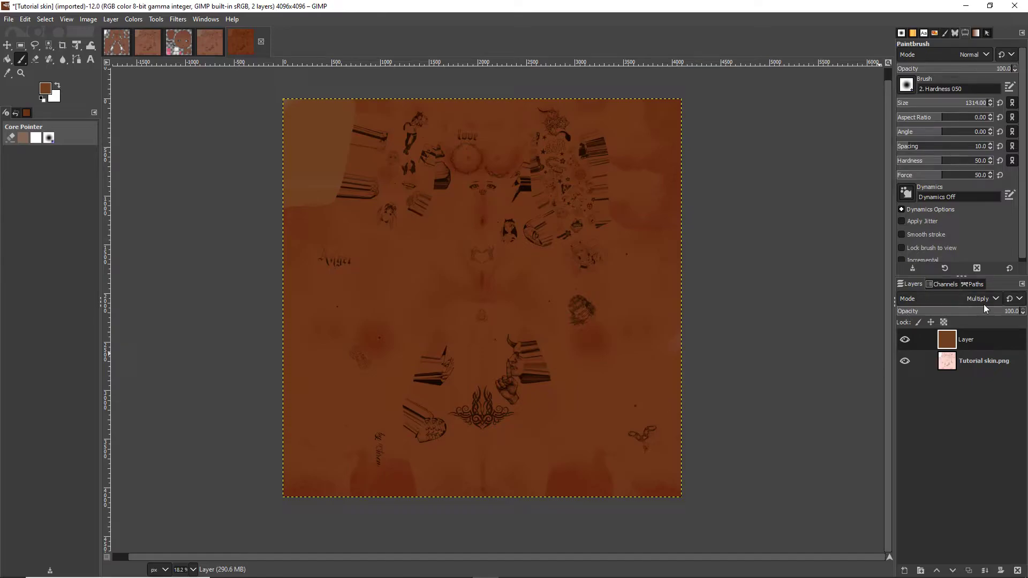
pyautogui.moveTo(1020, 314); pyautogui.dragTo(888, 316)
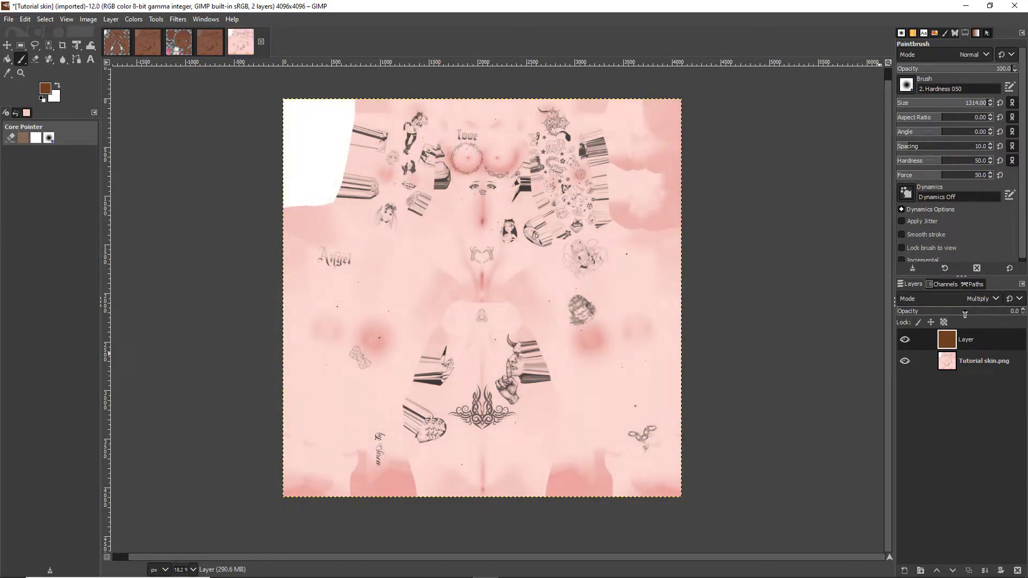
pyautogui.moveTo(964, 314); pyautogui.dragTo(1021, 311)
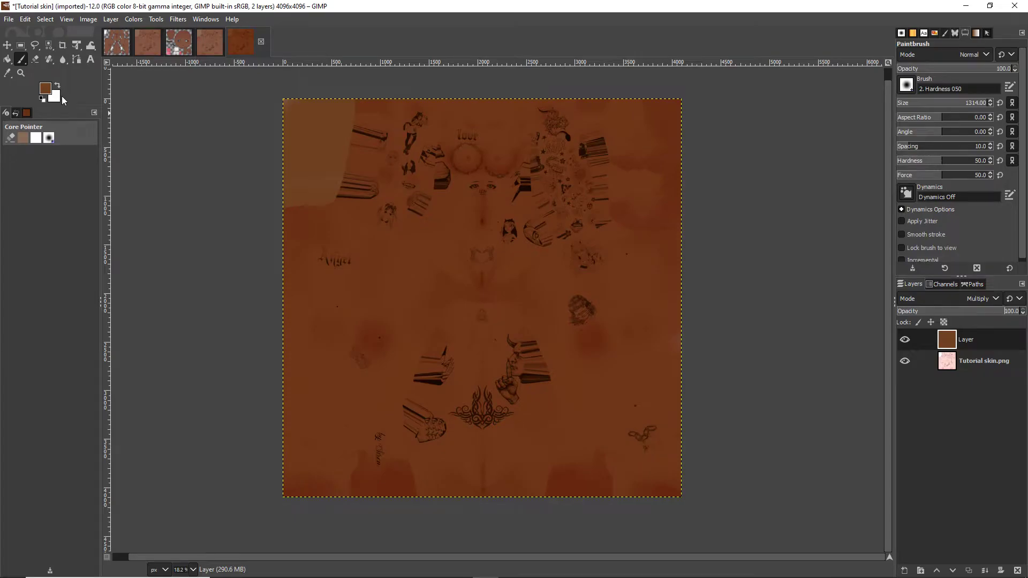
# Clear the layer, repaint it in lighter brown 7e5f49, and bring up Export As
pyautogui.press('Delete')
pyautogui.click(47, 89)
pyautogui.click(47, 268)
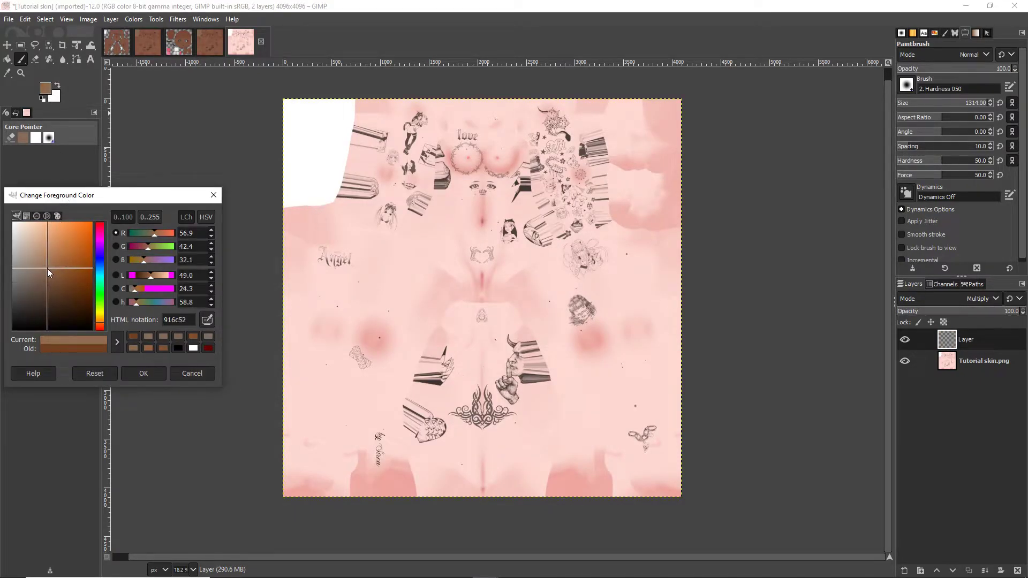
pyautogui.moveTo(47, 268); pyautogui.dragTo(47, 277)
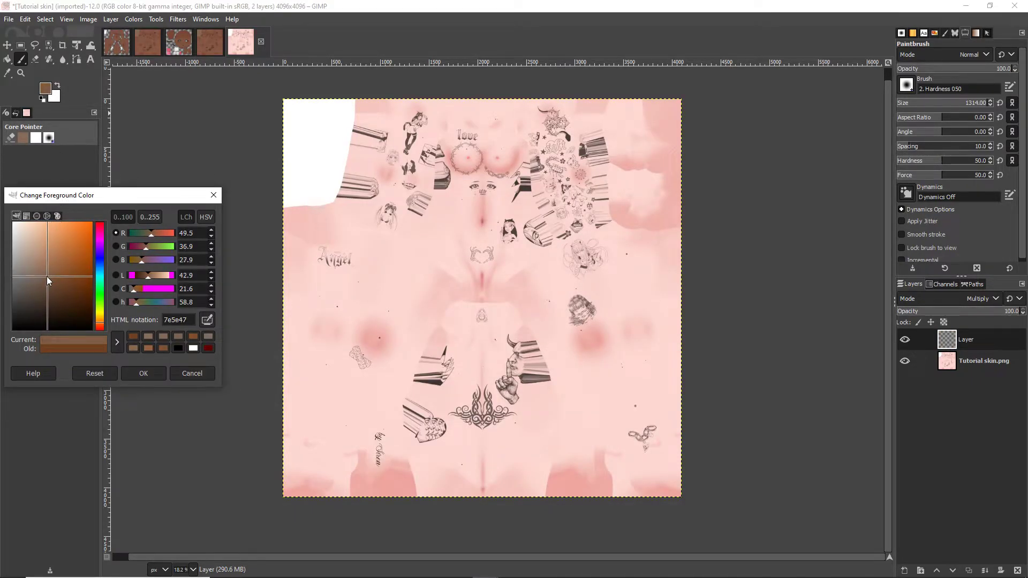
pyautogui.click(144, 373)
pyautogui.moveTo(302, 134)
pyautogui.mouseDown()
pyautogui.moveTo(648, 119)
pyautogui.moveTo(298, 137)
pyautogui.moveTo(692, 166)
pyautogui.moveTo(326, 182)
pyautogui.moveTo(422, 236)
pyautogui.moveTo(588, 272)
pyautogui.moveTo(316, 288)
pyautogui.moveTo(688, 299)
pyautogui.moveTo(375, 343)
pyautogui.moveTo(321, 391)
pyautogui.moveTo(560, 384)
pyautogui.moveTo(282, 413)
pyautogui.moveTo(723, 453)
pyautogui.moveTo(269, 489)
pyautogui.moveTo(574, 501)
pyautogui.moveTo(636, 377)
pyautogui.mouseUp()
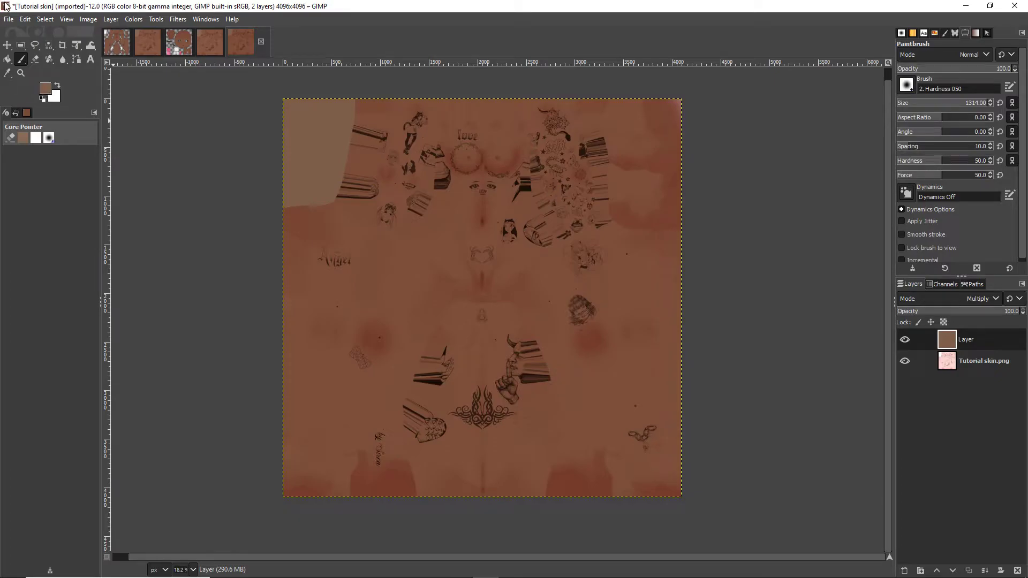
pyautogui.click(8, 19)
pyautogui.click(38, 191)
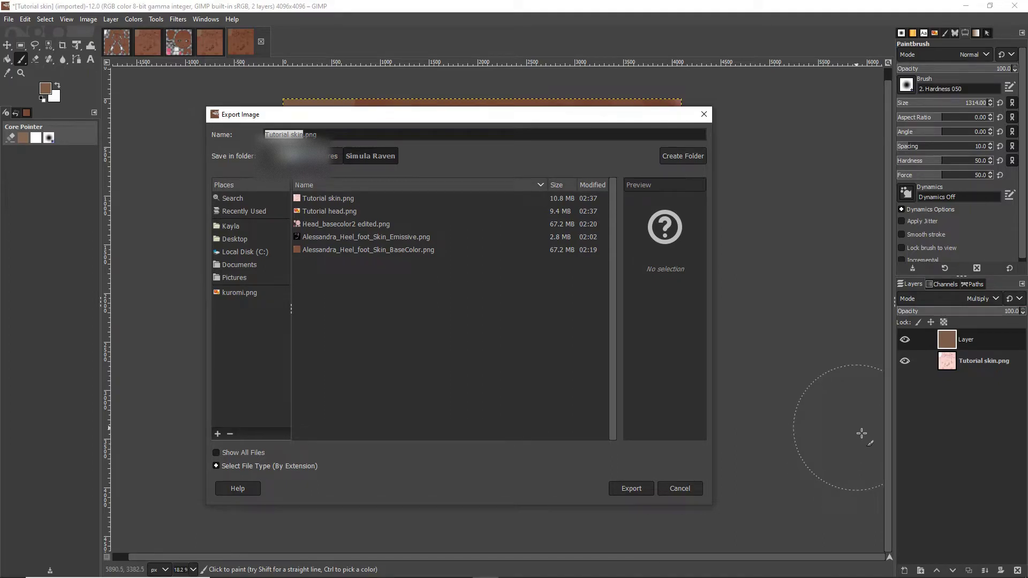
# Export the PNG over the existing Tutorial skin.png, then return to Unity
pyautogui.click(643, 487)
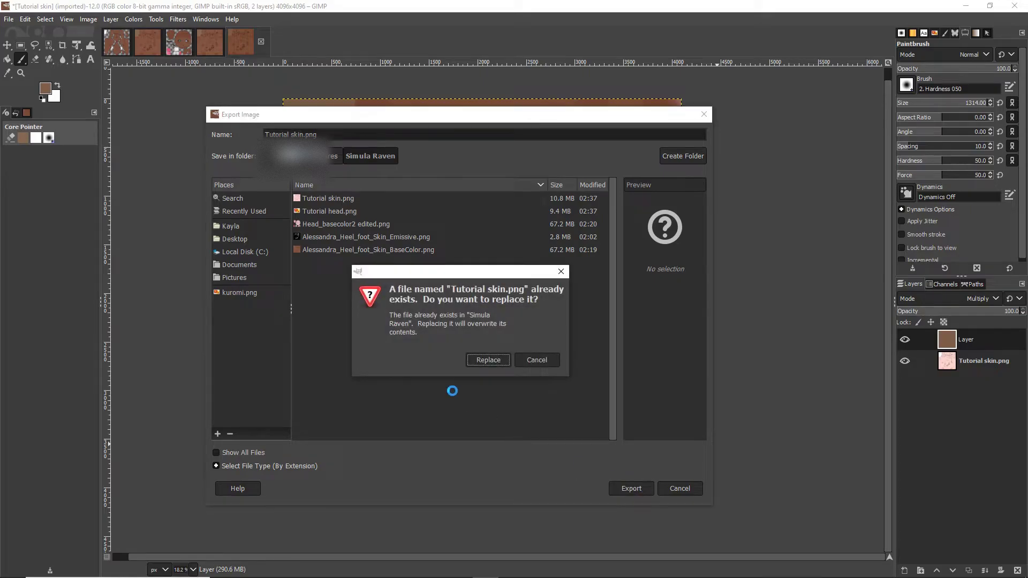
pyautogui.click(487, 359)
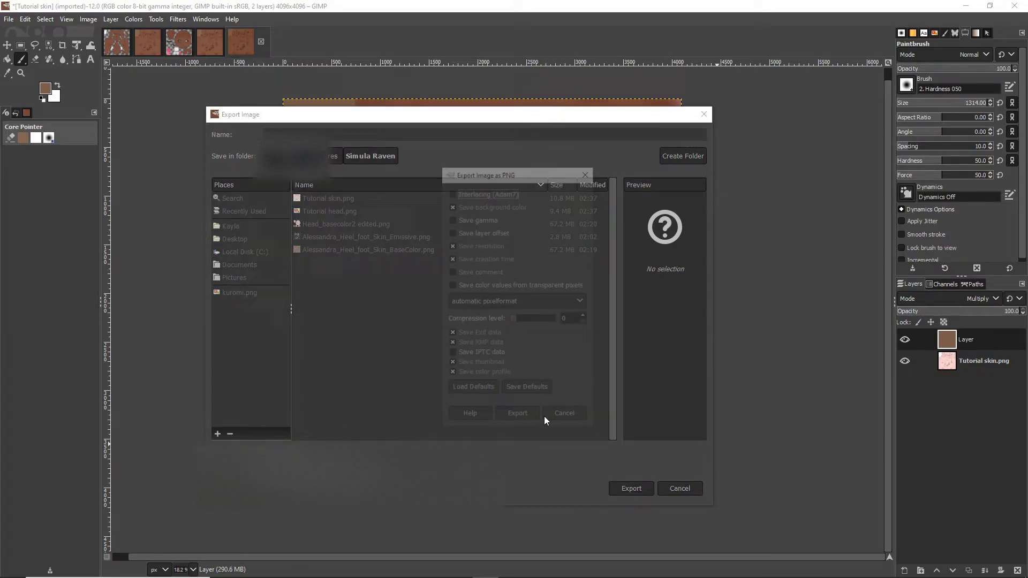
pyautogui.click(517, 421)
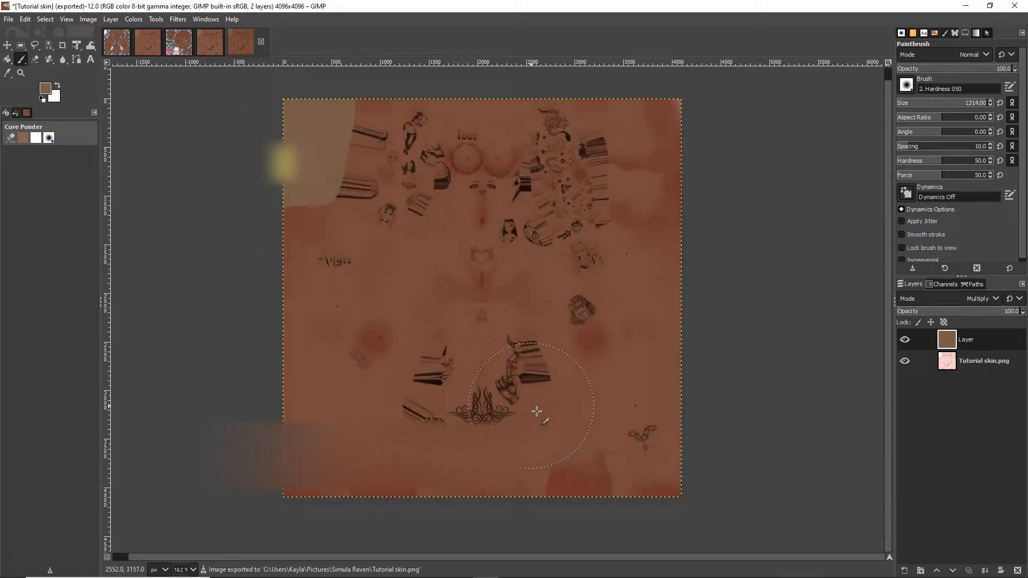
pyautogui.hotkey('alt', 'Tab')
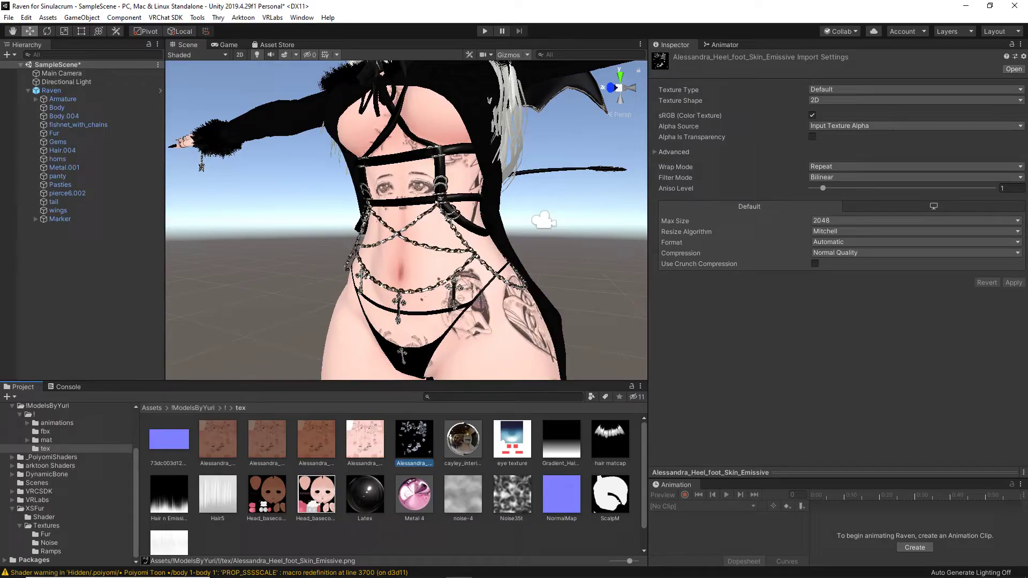
# Drag Tutorial skin.png from File Explorer into Unity's tex folder, then minimize Explorer
pyautogui.click(302, 568)
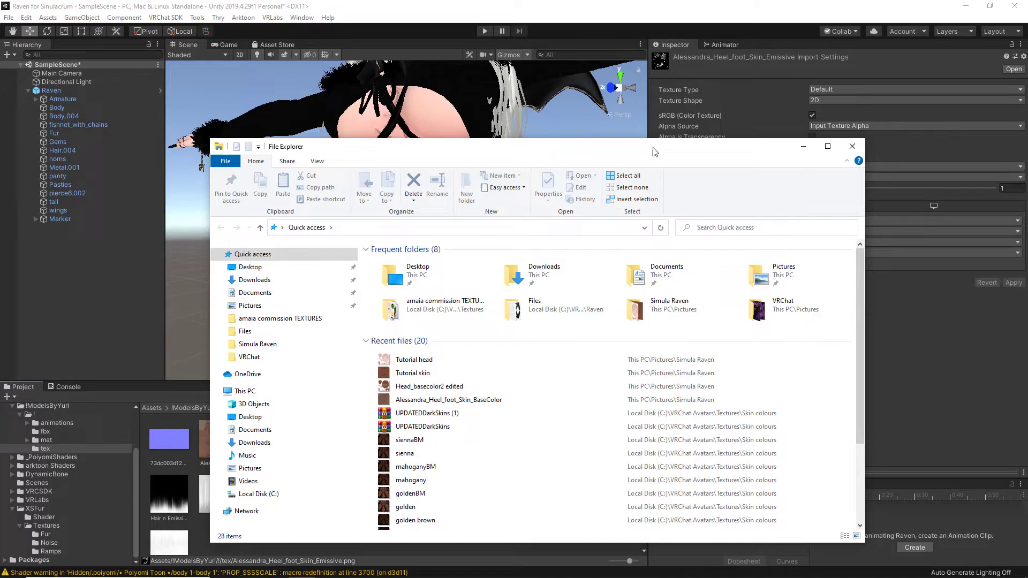
pyautogui.moveTo(654, 152); pyautogui.dragTo(839, 52)
pyautogui.moveTo(598, 273); pyautogui.dragTo(323, 529)
pyautogui.moveTo(514, 452); pyautogui.dragTo(514, 452)
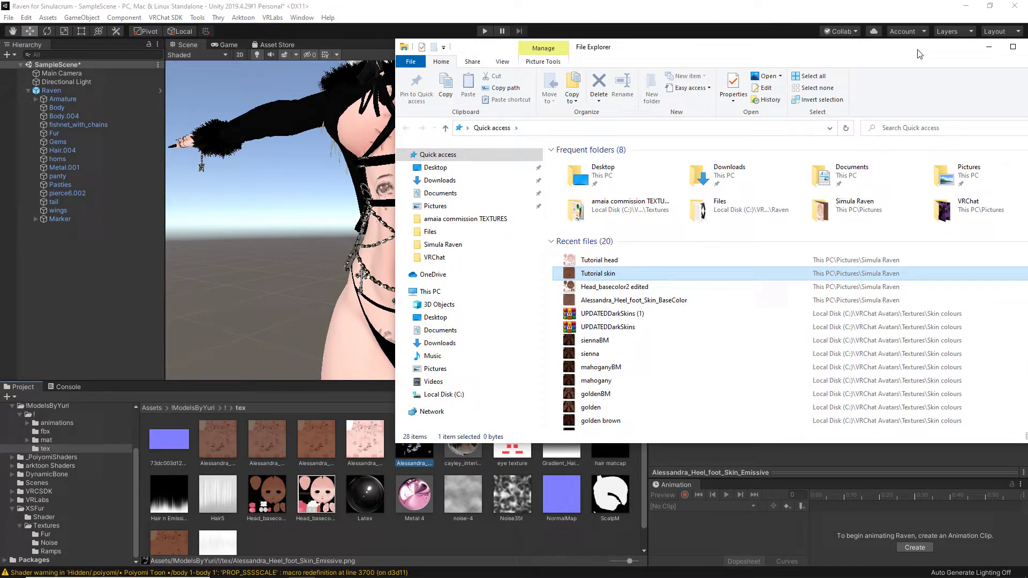
pyautogui.click(988, 48)
pyautogui.scroll(-1, 280, 457)
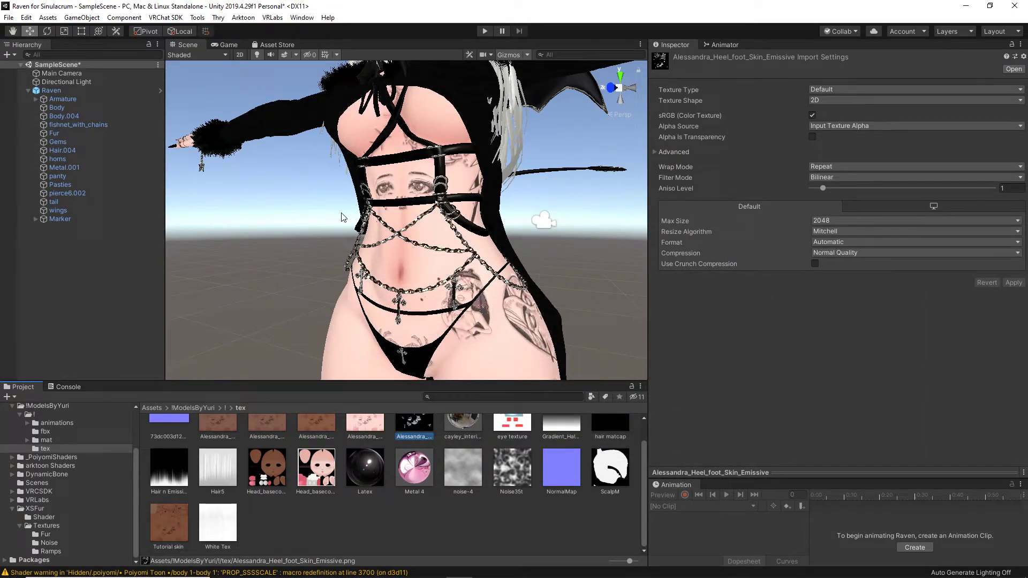
pyautogui.keyDown('alt'); pyautogui.moveTo(343, 216); pyautogui.dragTo(471, 321); pyautogui.keyUp('alt')
# Select the Body mesh and set Tutorial skin as body 1's Main Texture
pyautogui.click(489, 342)
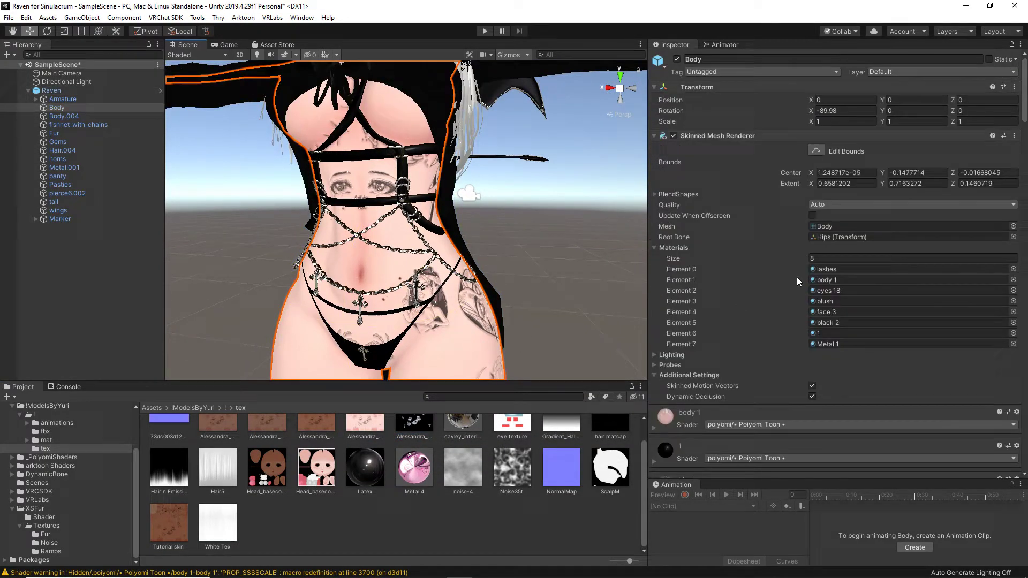
pyautogui.scroll(-4, 796, 278)
pyautogui.click(654, 235)
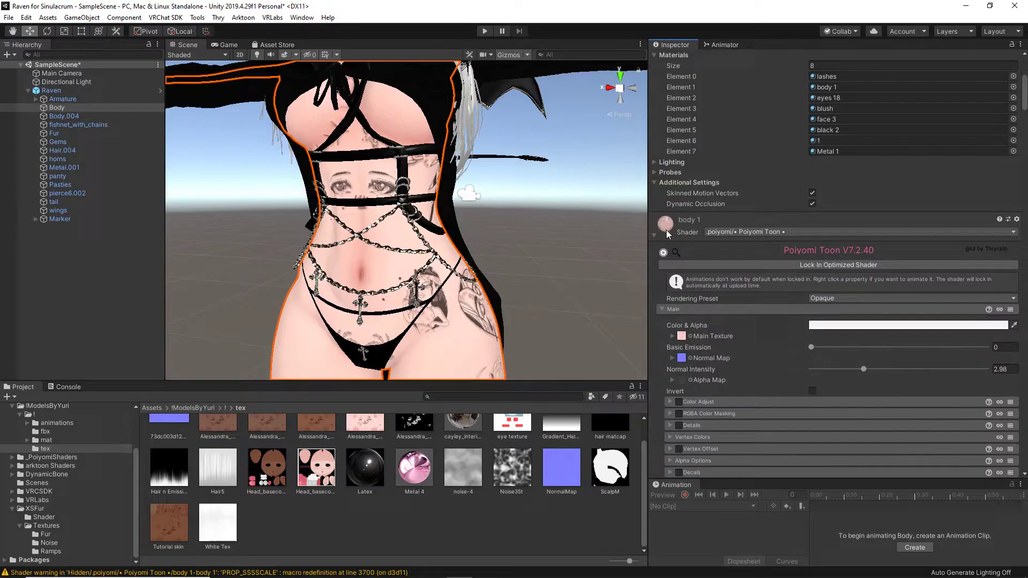
pyautogui.scroll(-2, 695, 257)
pyautogui.moveTo(168, 521); pyautogui.dragTo(687, 240)
# Use Tutorial skin as the rim lighting mask and remove the matcap mask texture
pyautogui.scroll(-15, 714, 262)
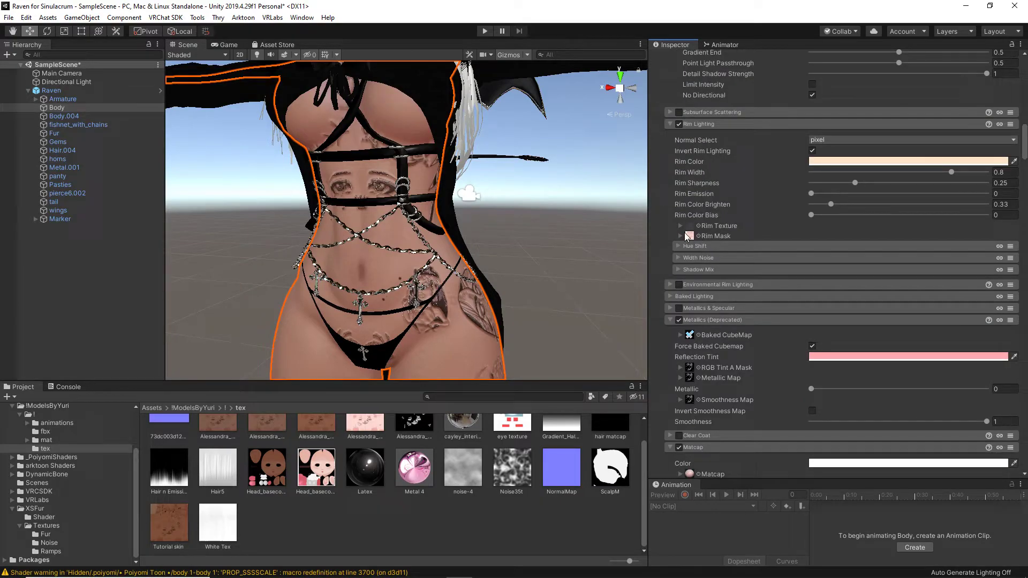
pyautogui.moveTo(179, 525); pyautogui.dragTo(695, 239)
pyautogui.scroll(-6, 695, 239)
pyautogui.scroll(1, 167, 542)
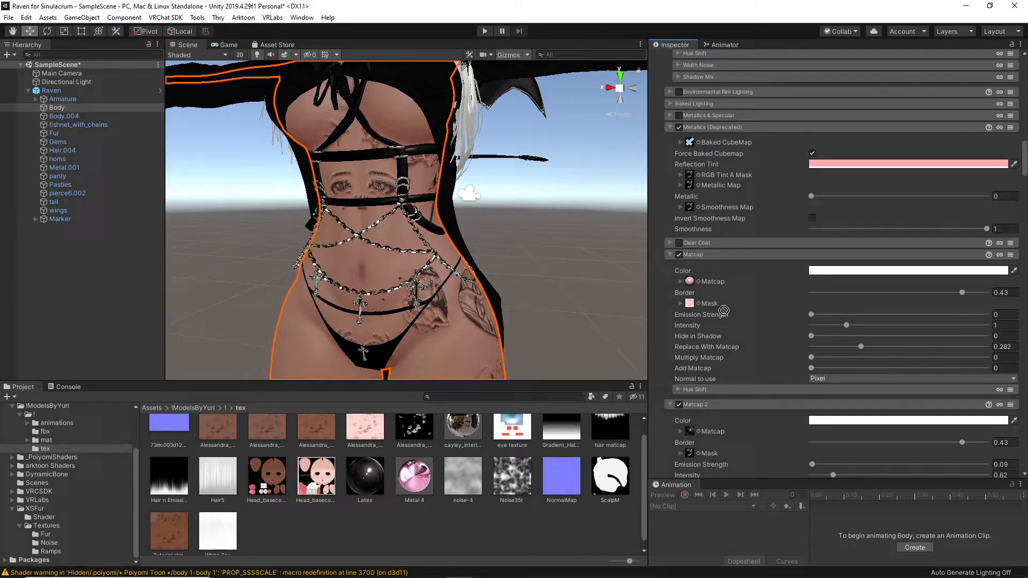
pyautogui.click(689, 303)
pyautogui.press('Delete')
pyautogui.scroll(-9, 714, 297)
pyautogui.scroll(-6, 714, 298)
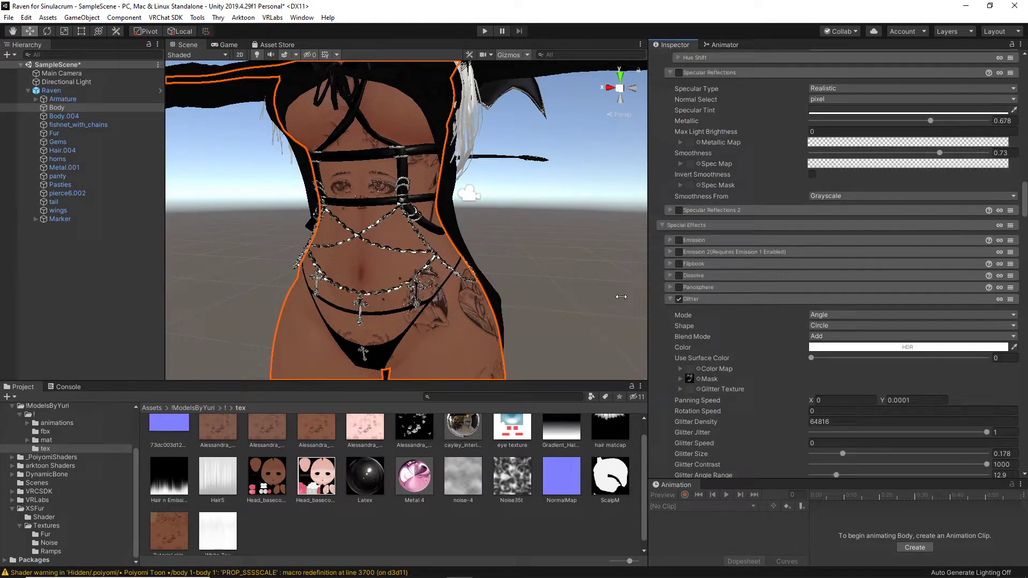
pyautogui.scroll(-4, 404, 292)
pyautogui.scroll(3, 408, 285)
pyautogui.moveTo(350, 285); pyautogui.dragTo(373, 289, button='middle')
pyautogui.keyDown('alt'); pyautogui.moveTo(373, 289); pyautogui.dragTo(431, 279); pyautogui.keyUp('alt')
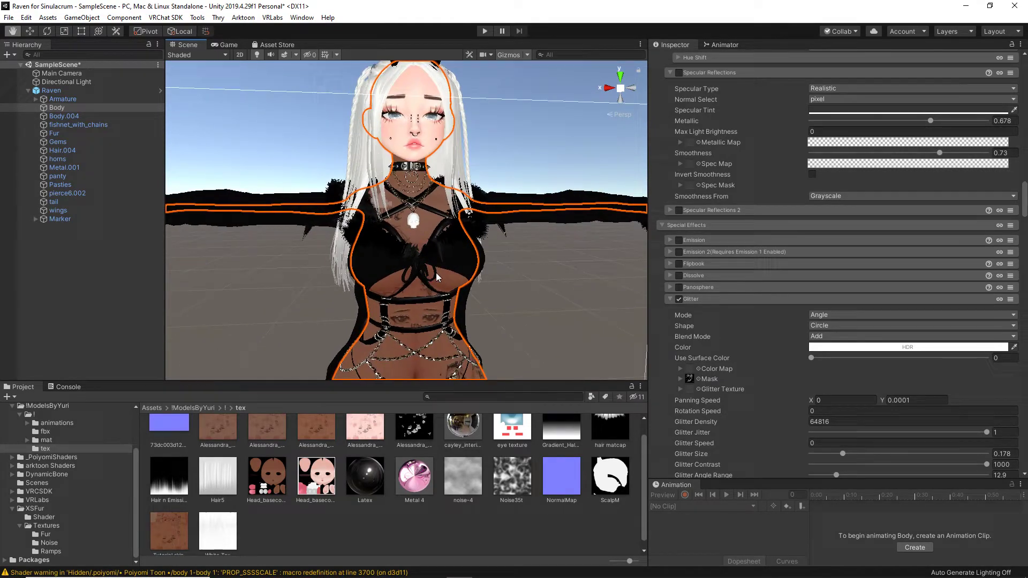
# Assign the Alessandra skin texture to the first Matcap's Mask slot
pyautogui.scroll(12, 730, 382)
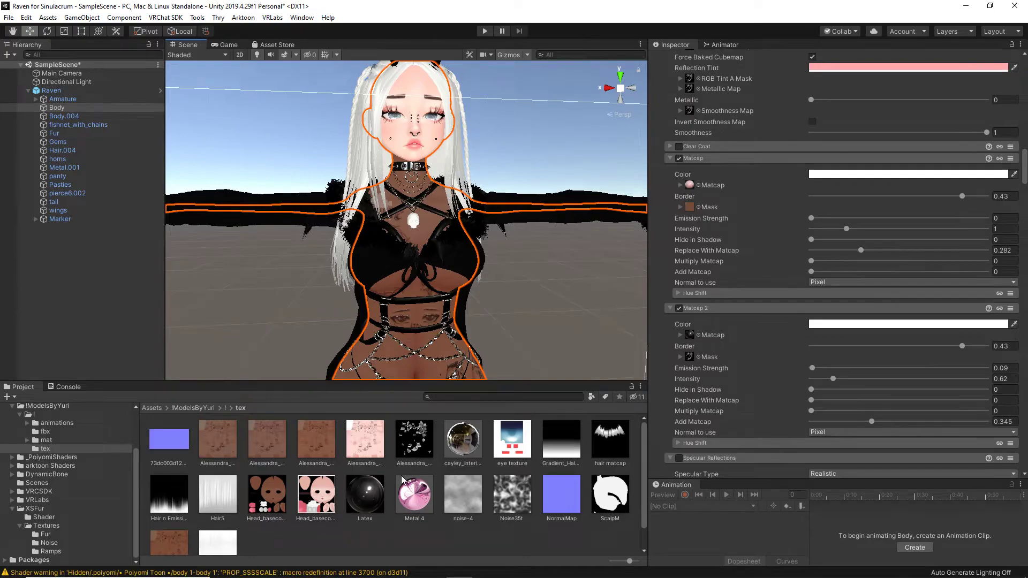
pyautogui.scroll(10, 760, 320)
pyautogui.scroll(8, 755, 320)
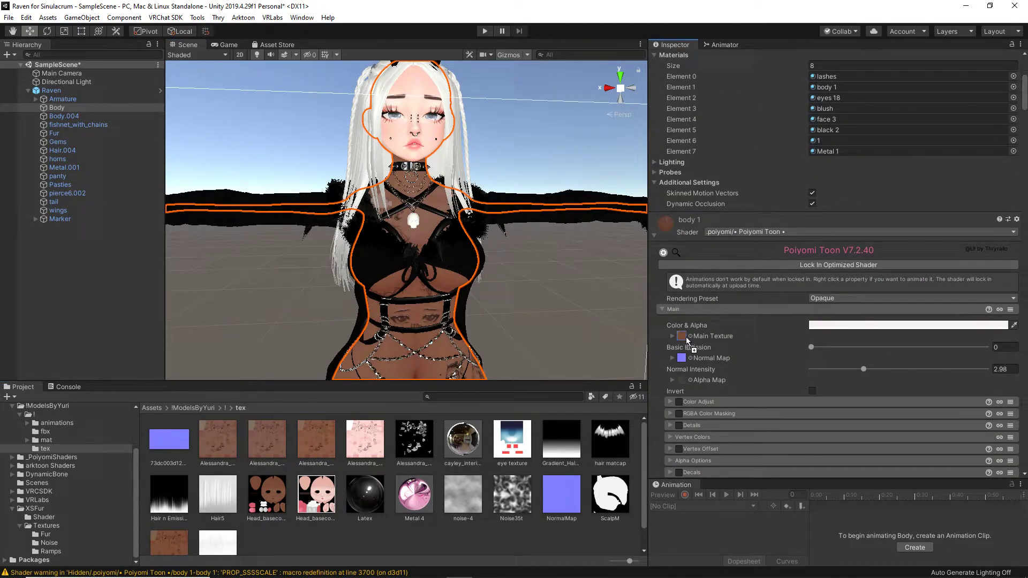
pyautogui.scroll(-8, 737, 336)
pyautogui.scroll(-8, 734, 337)
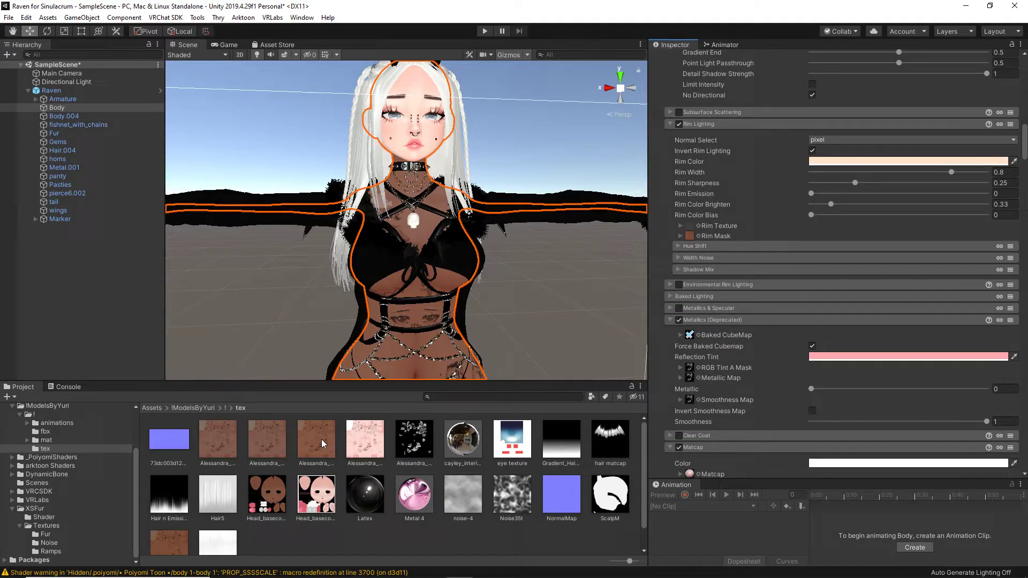
pyautogui.scroll(-20, 733, 248)
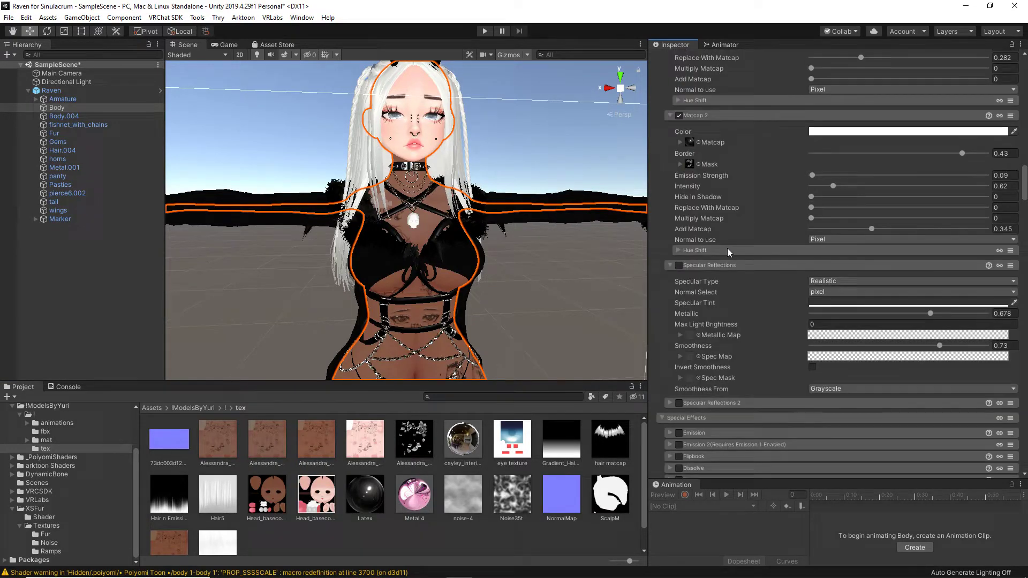
pyautogui.scroll(8, 727, 248)
pyautogui.moveTo(315, 439); pyautogui.dragTo(691, 207)
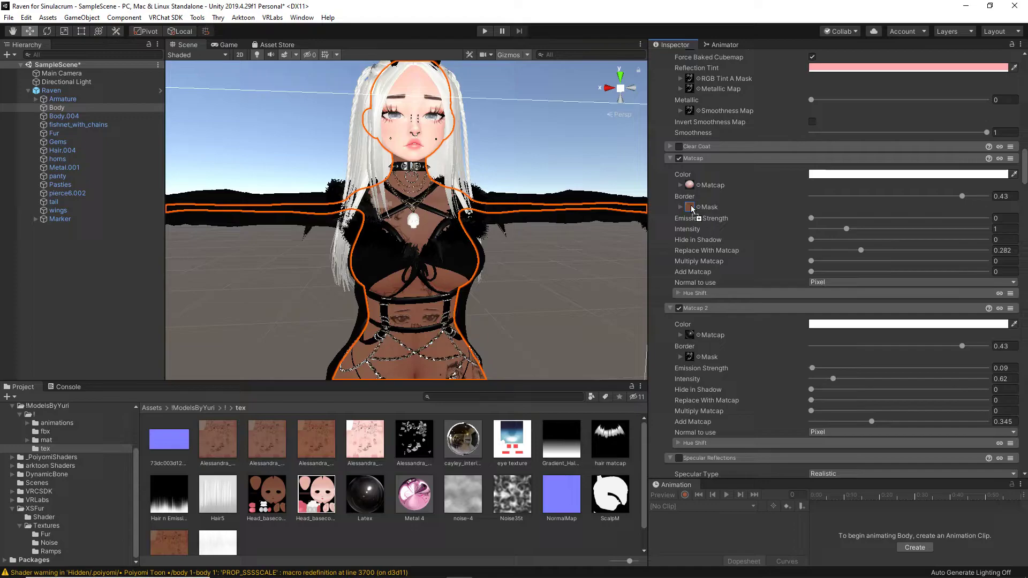
pyautogui.scroll(-20, 704, 229)
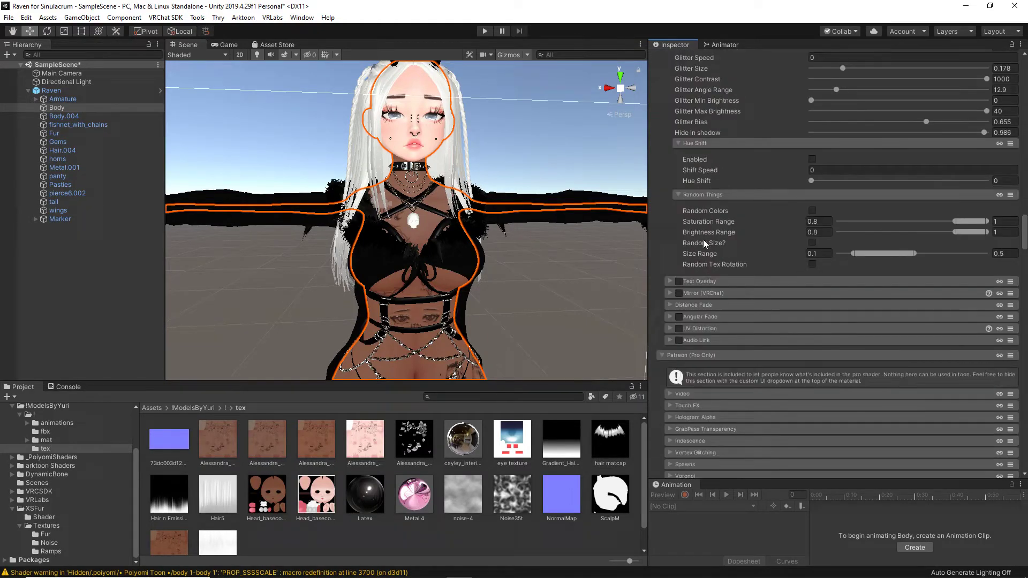
# Orbit and pan around the avatar's hips, chest, face and outstretched arm to check the brown skin
pyautogui.moveTo(510, 301); pyautogui.dragTo(503, 289, button='middle')
pyautogui.keyDown('alt'); pyautogui.moveTo(503, 290); pyautogui.dragTo(523, 298); pyautogui.keyUp('alt')
pyautogui.moveTo(523, 298); pyautogui.dragTo(464, 337, button='middle')
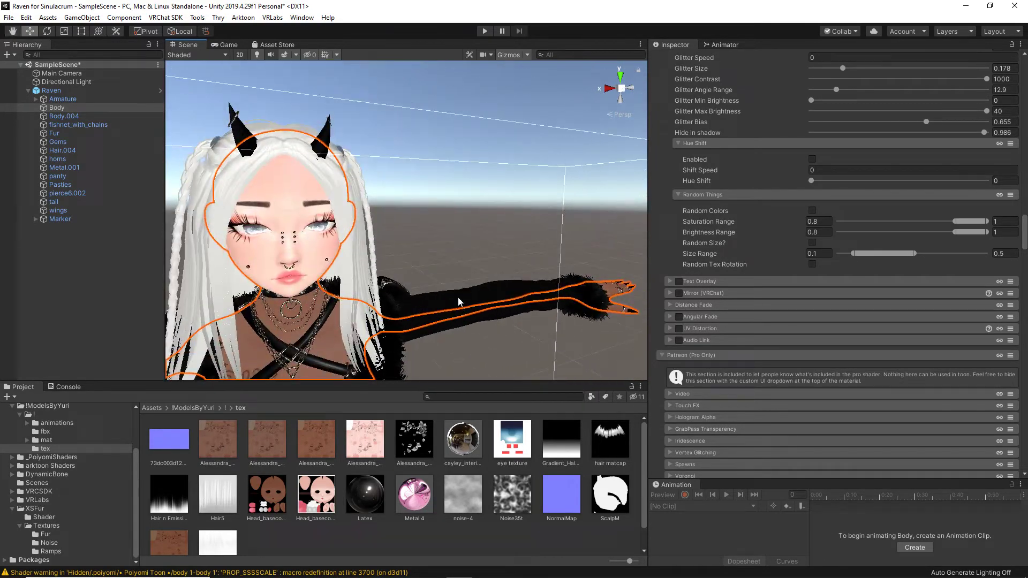
pyautogui.moveTo(464, 337)
pyautogui.keyDown('alt'); pyautogui.mouseDown()
pyautogui.moveTo(482, 336)
pyautogui.moveTo(471, 341)
pyautogui.mouseUp(); pyautogui.keyUp('alt')
pyautogui.moveTo(471, 340); pyautogui.dragTo(456, 306, button='middle')
pyautogui.keyDown('alt'); pyautogui.moveTo(456, 305); pyautogui.dragTo(423, 287); pyautogui.keyUp('alt')
pyautogui.moveTo(423, 288); pyautogui.dragTo(394, 272, button='middle')
pyautogui.scroll(-3, 402, 273)
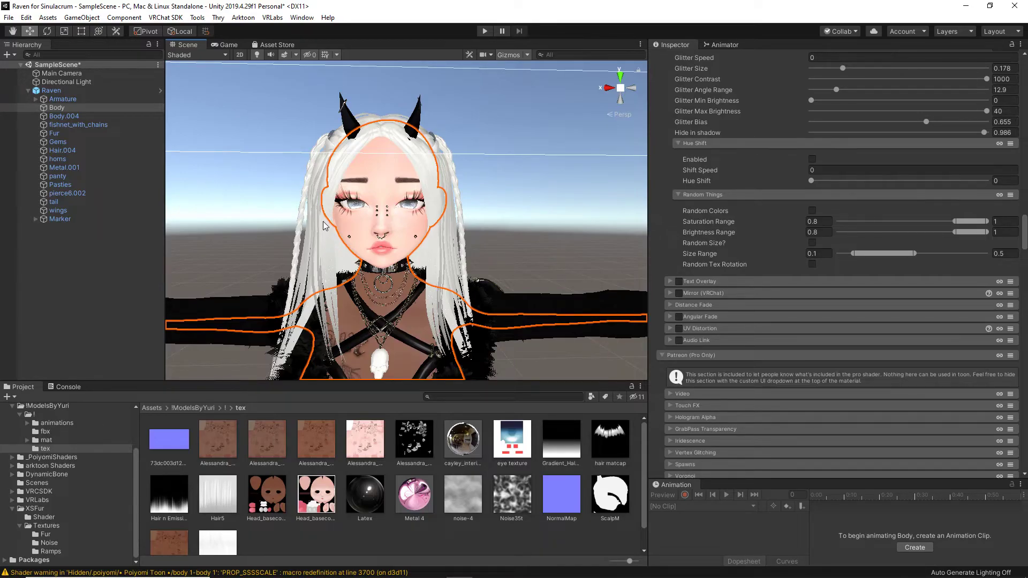
# Preview Head_basecolor2 edited 1.png in Photos to check its brown skin tone
pyautogui.click(267, 503)
pyautogui.doubleClick(267, 503)
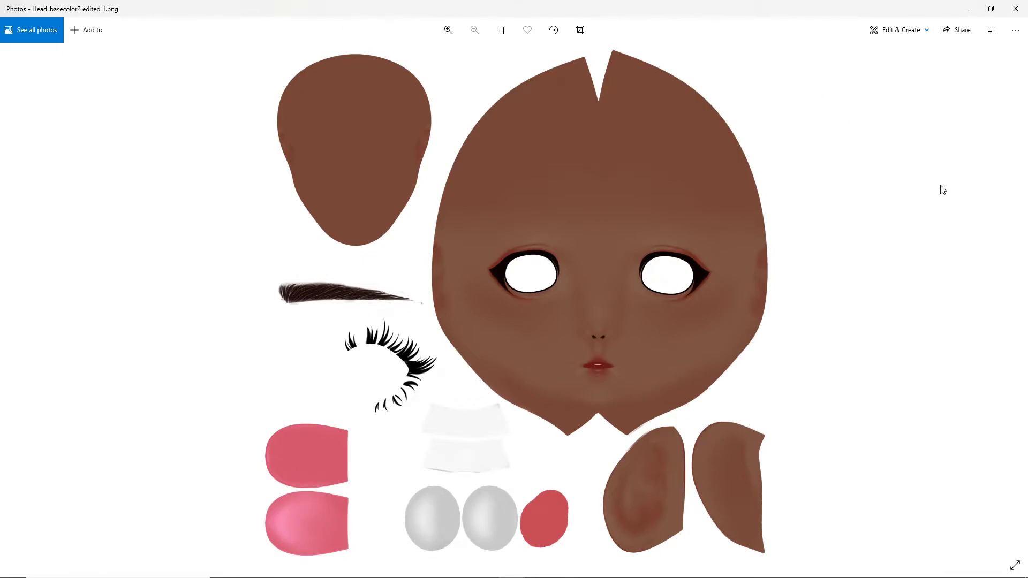
# Back in Unity, select the avatar's Body mesh and collapse the body 1 material settings
pyautogui.click(1016, 8)
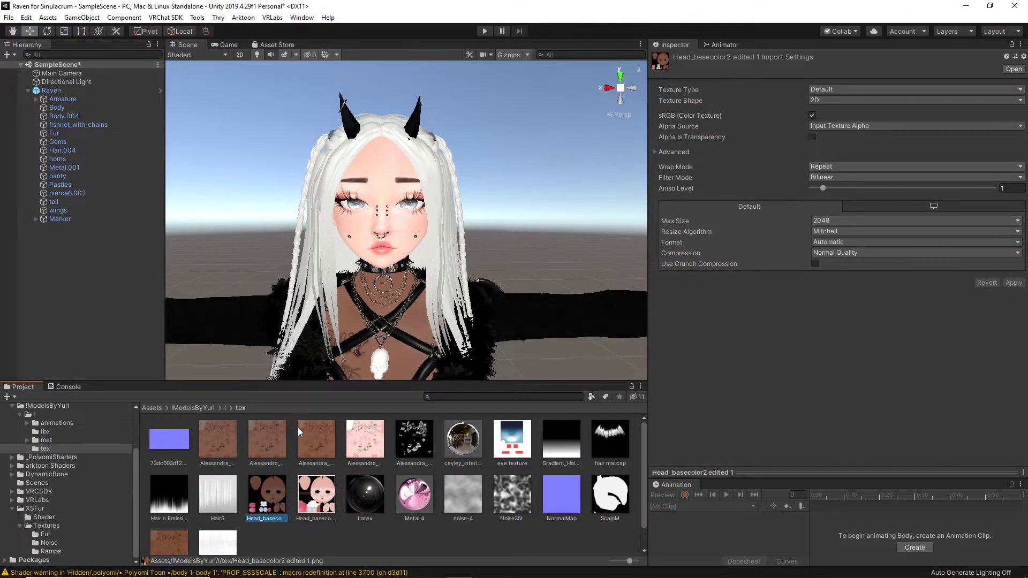
pyautogui.click(398, 236)
pyautogui.click(637, 295)
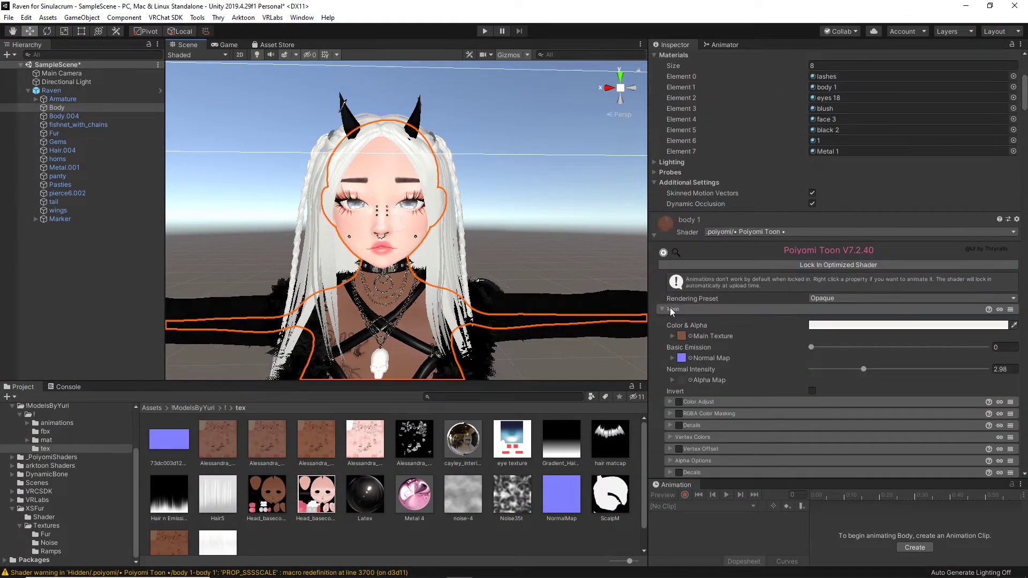
pyautogui.scroll(-3, 674, 310)
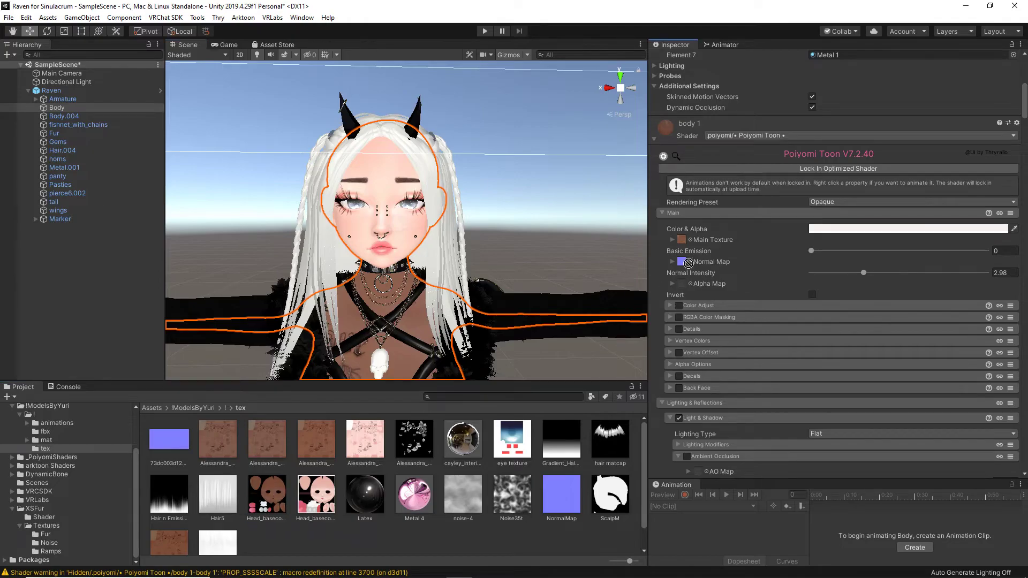
pyautogui.click(653, 139)
# Assign Head_basecolor2 edited 1 as face 3's Main Texture and Matcap Mask
pyautogui.scroll(-6, 676, 332)
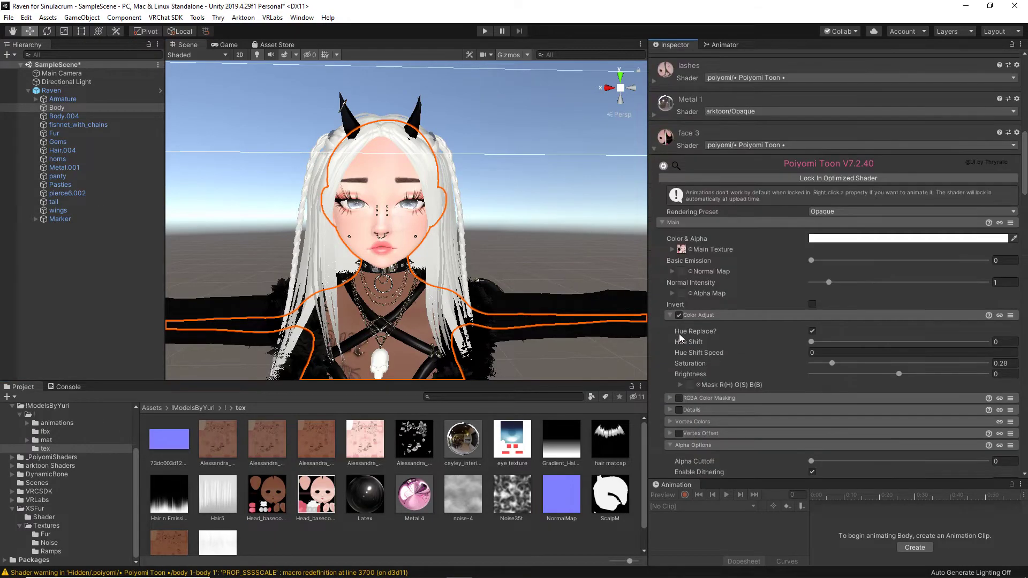
pyautogui.moveTo(602, 320); pyautogui.dragTo(684, 249)
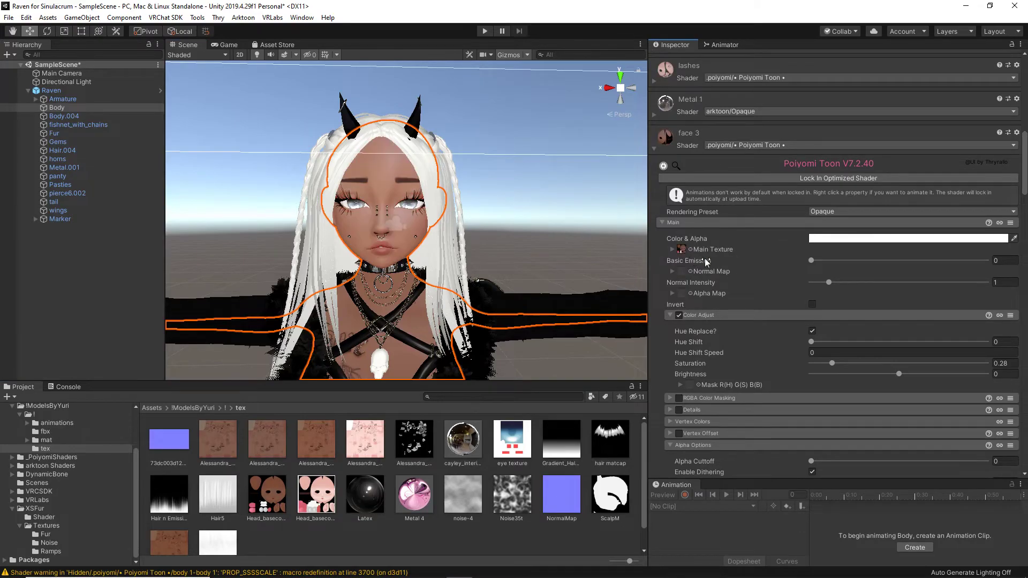
pyautogui.scroll(-12, 705, 257)
pyautogui.scroll(-12, 714, 262)
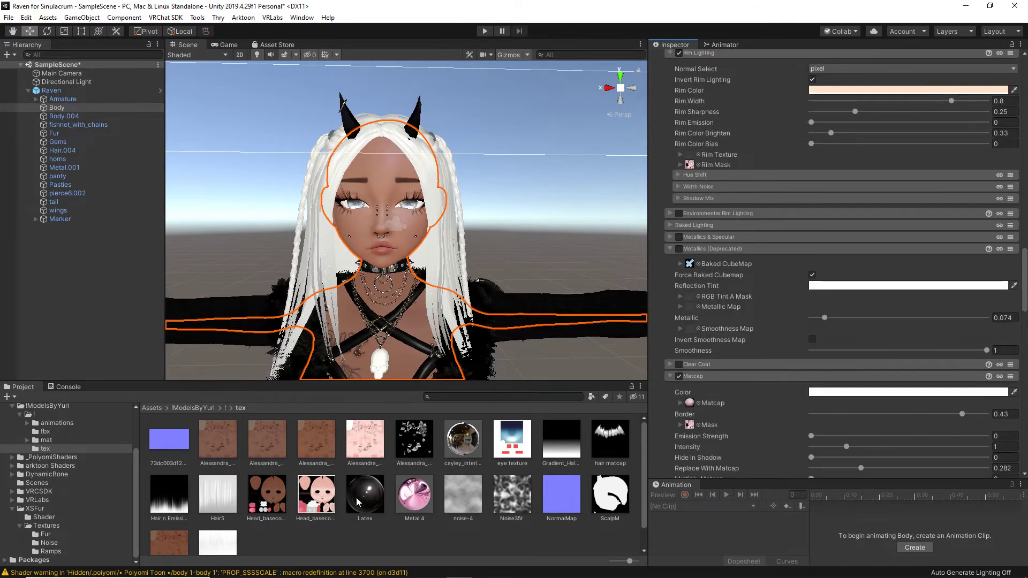
pyautogui.scroll(-9, 712, 179)
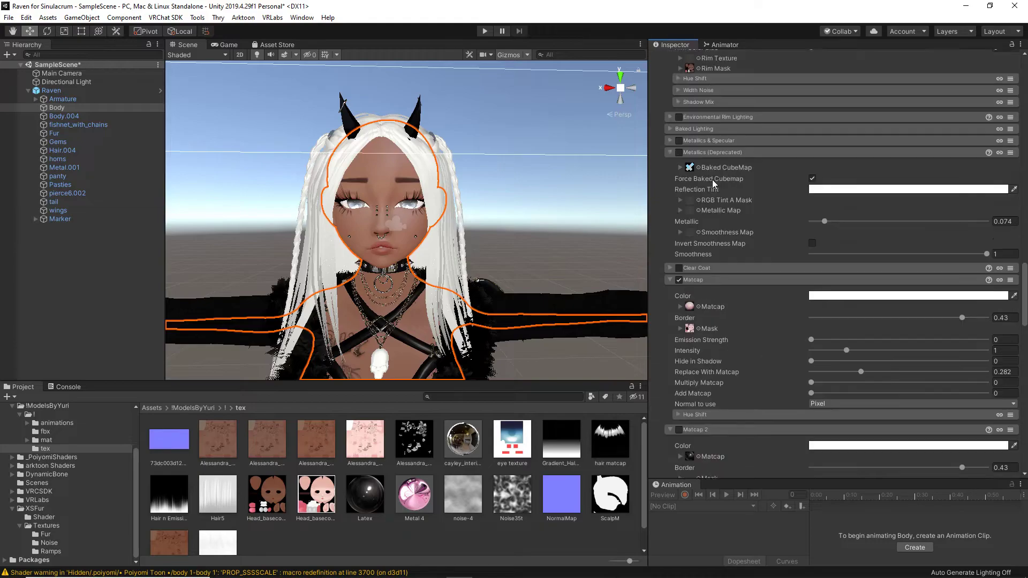
pyautogui.moveTo(320, 510)
pyautogui.mouseDown()
pyautogui.moveTo(273, 506)
pyautogui.moveTo(701, 150)
pyautogui.moveTo(692, 141)
pyautogui.mouseUp()
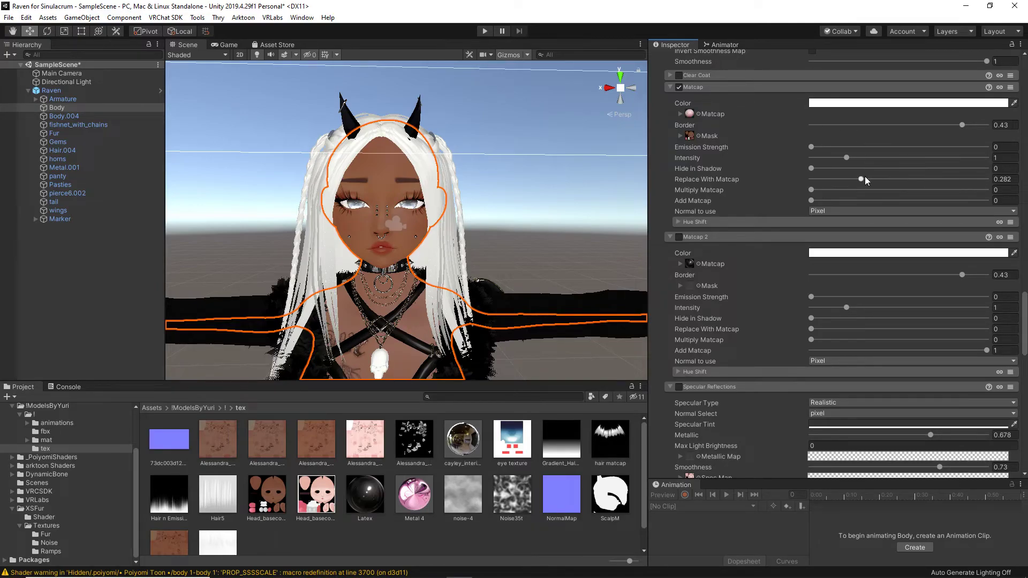
# Set face 3's Replace With Matcap to 0.893 and Matcap Intensity to 1.47, then deselect to review
pyautogui.scroll(6, 819, 190)
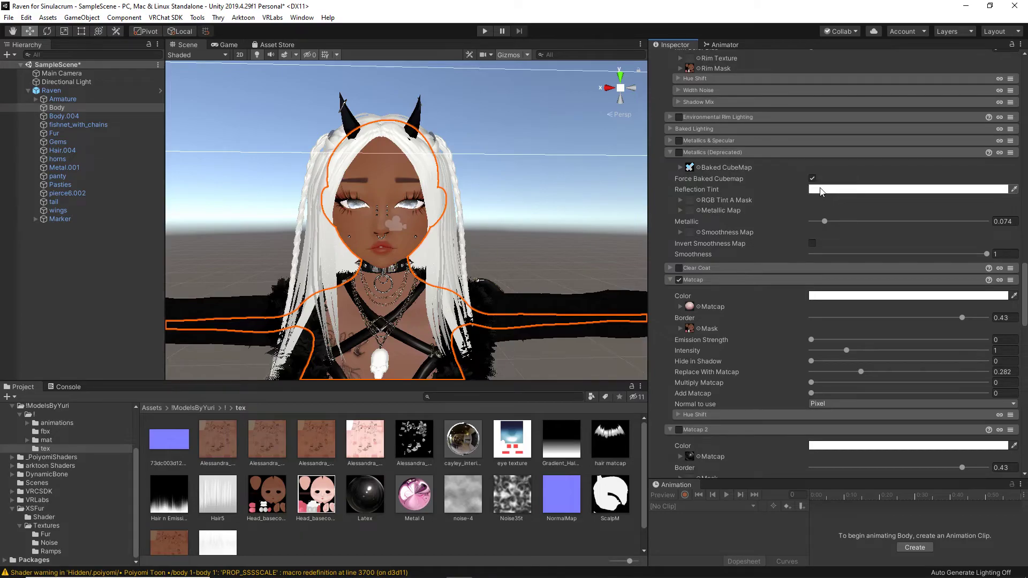
pyautogui.scroll(3, 820, 187)
pyautogui.scroll(3, 783, 187)
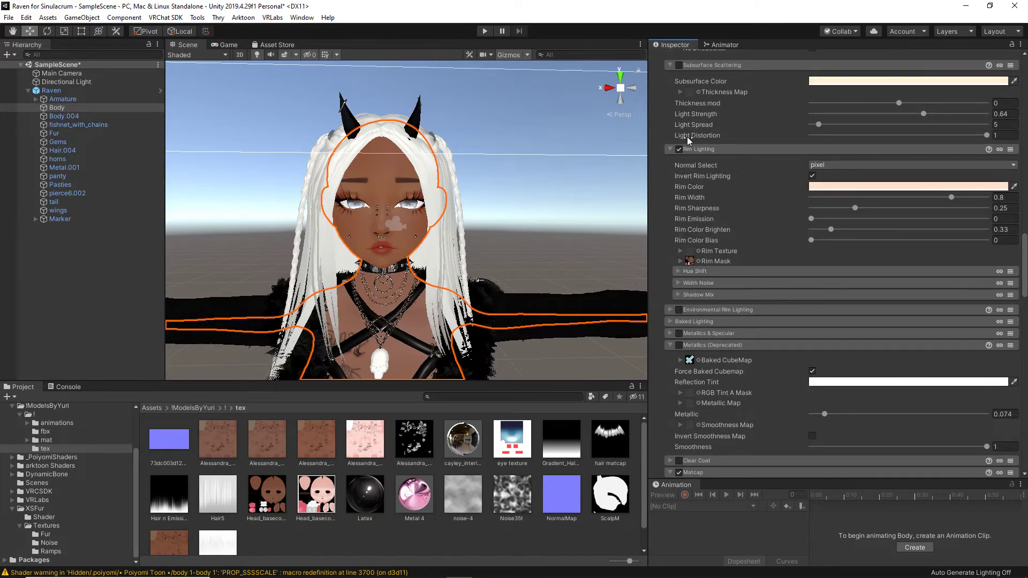
pyautogui.scroll(-9, 744, 178)
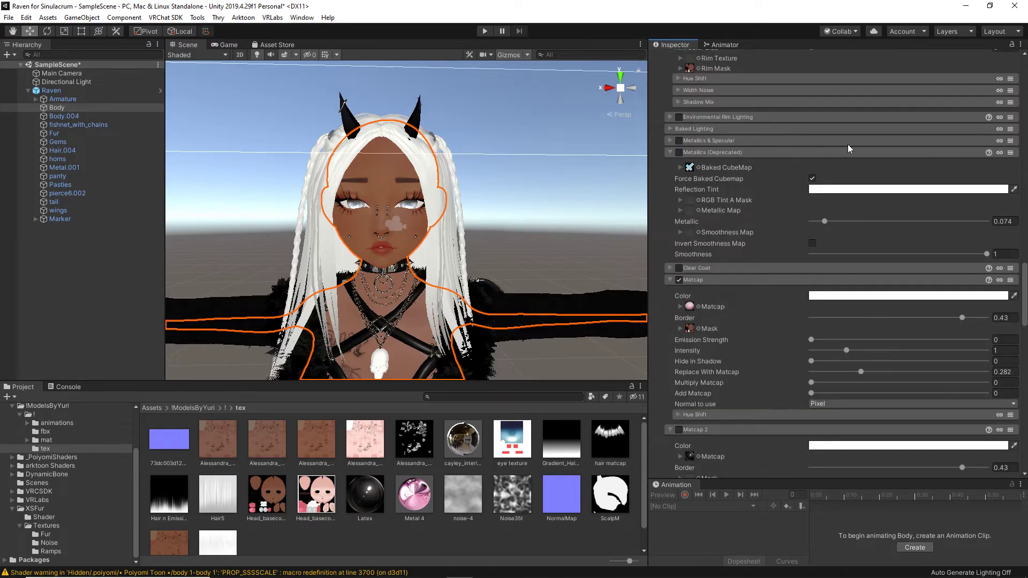
pyautogui.moveTo(860, 275); pyautogui.dragTo(968, 276)
pyautogui.moveTo(847, 254); pyautogui.dragTo(863, 255)
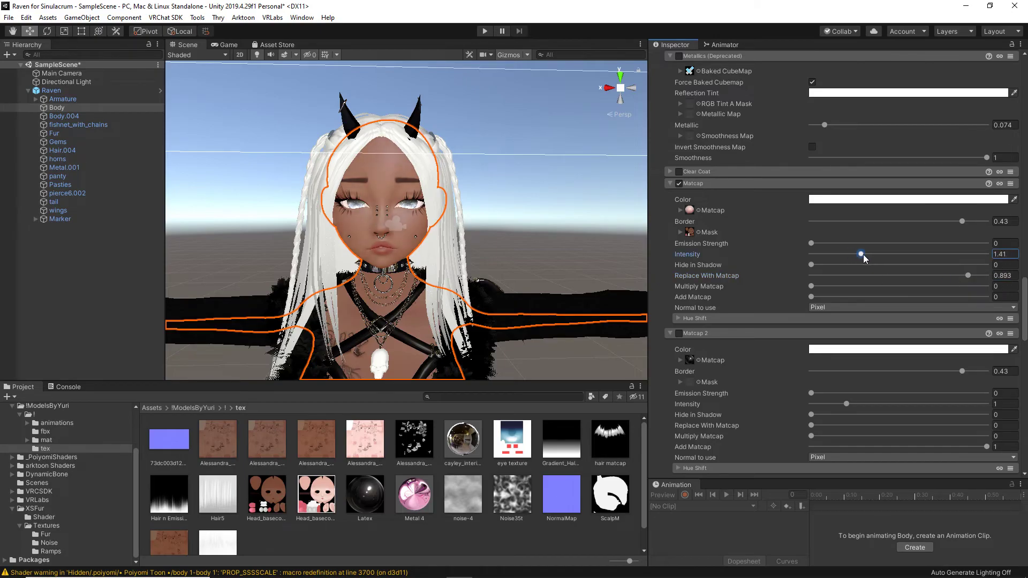
pyautogui.click(483, 214)
pyautogui.keyDown('alt'); pyautogui.moveTo(505, 231); pyautogui.dragTo(406, 260); pyautogui.keyUp('alt')
# Reselect Body, lower face 3's Matcap Intensity to 1.24, and orbit to view the avatar
pyautogui.click(407, 261)
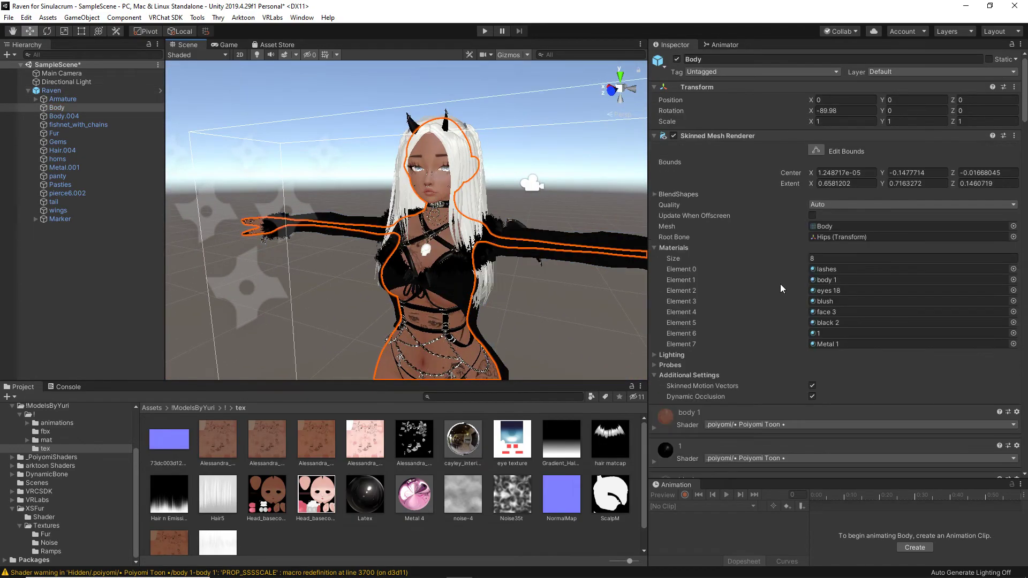
pyautogui.scroll(-15, 779, 284)
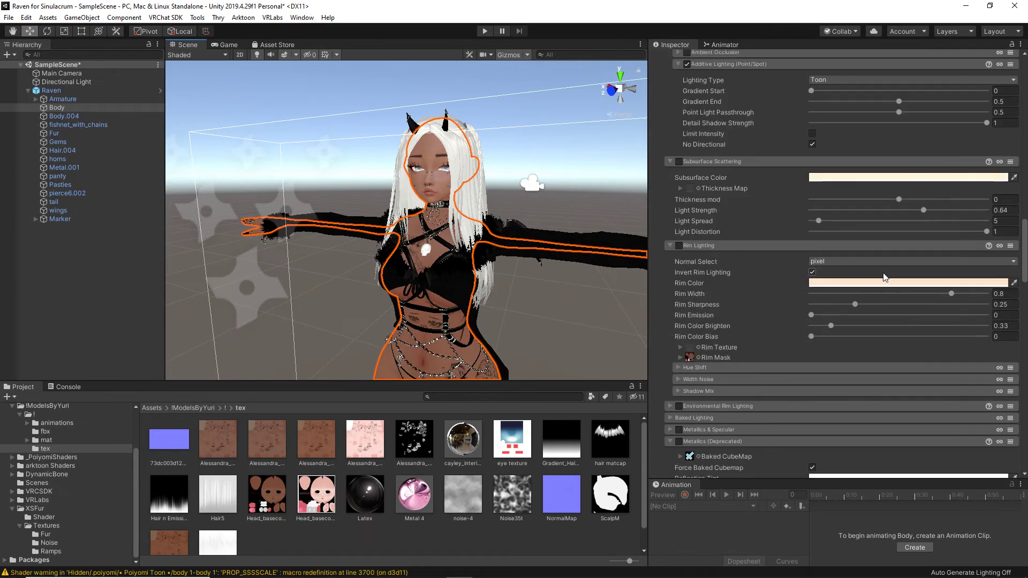
pyautogui.scroll(-10, 851, 314)
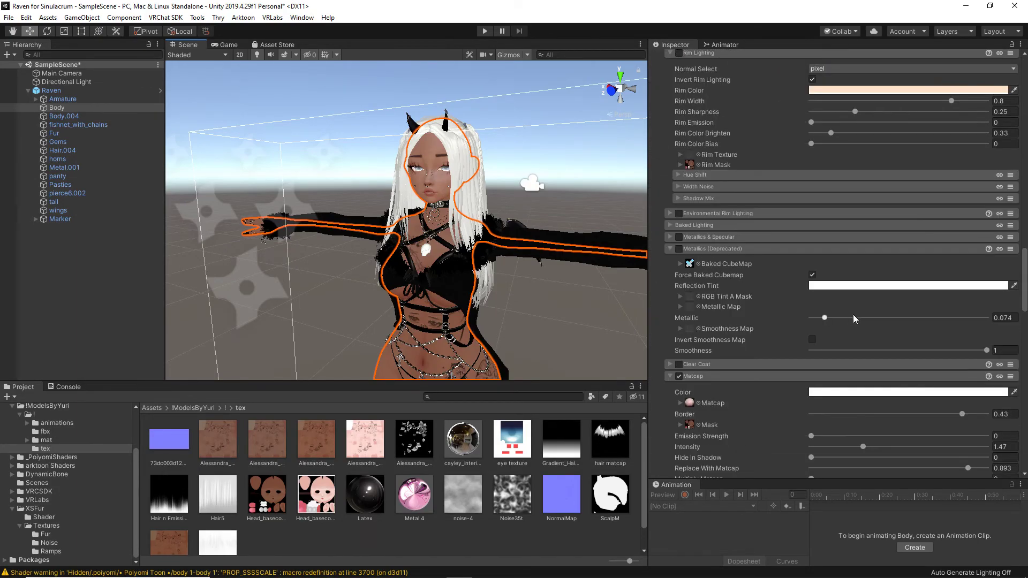
pyautogui.moveTo(862, 255); pyautogui.dragTo(854, 254)
pyautogui.click(290, 200)
pyautogui.keyDown('alt'); pyautogui.moveTo(290, 201); pyautogui.dragTo(410, 240); pyautogui.keyUp('alt')
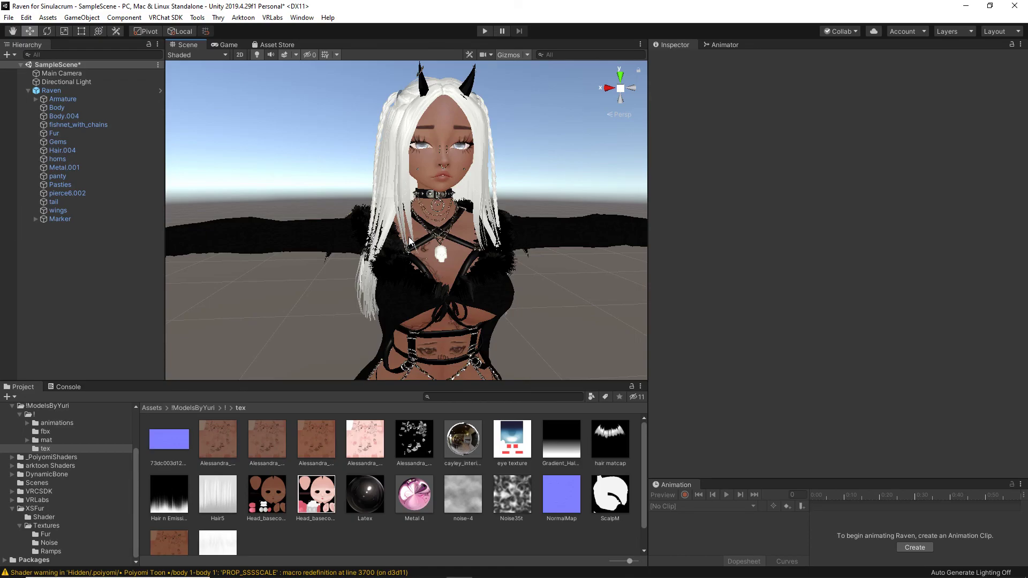
pyautogui.press('alt')
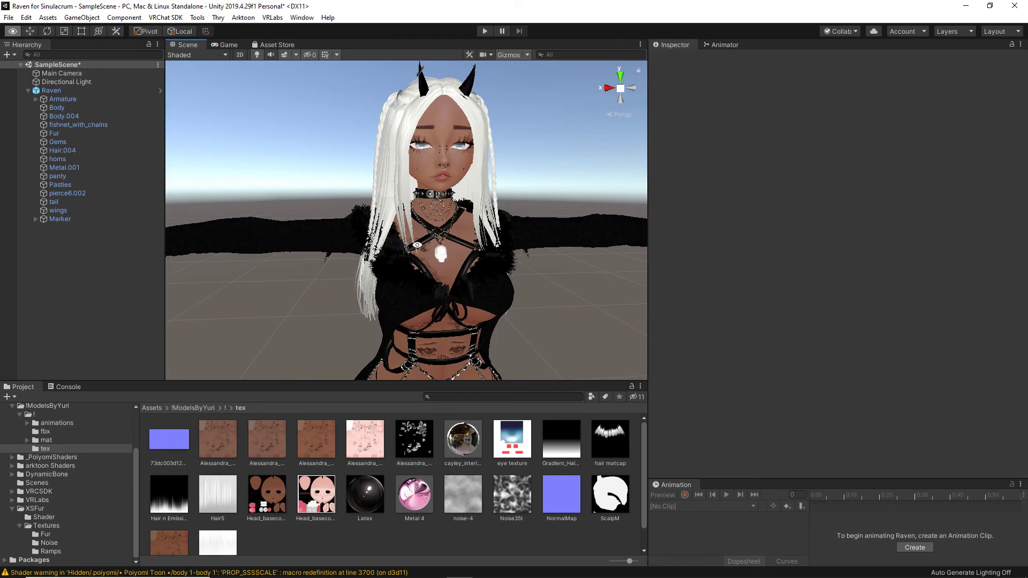